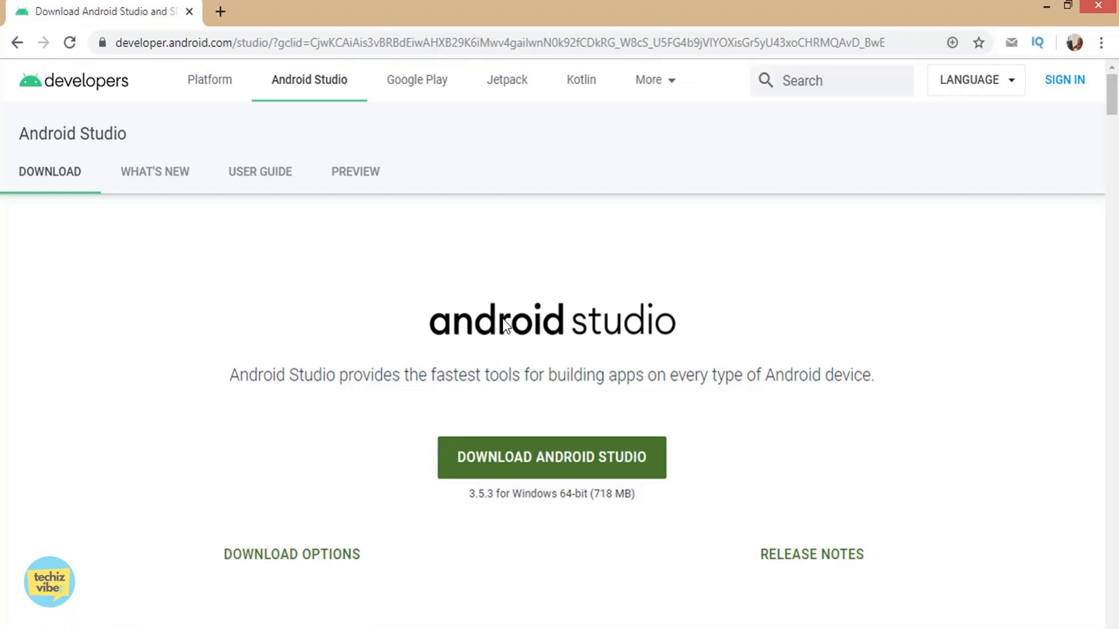
Step: Look through the Android Studio download page, including the table of downloadable packages for each platform
scroll(502, 321, "down", 2)
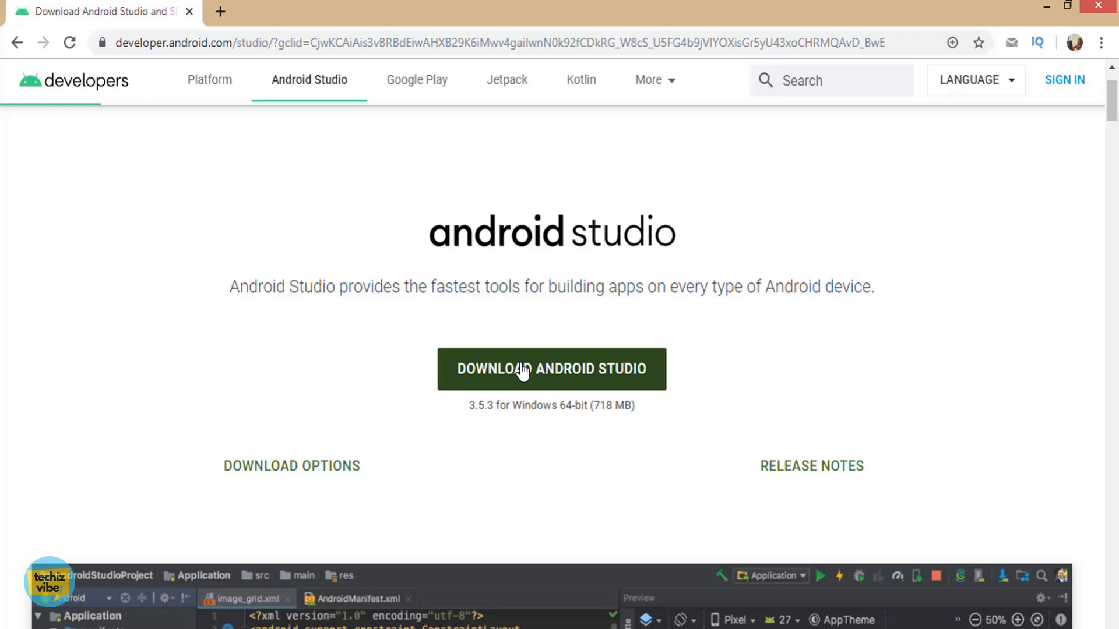
scroll(522, 370, "down", 15)
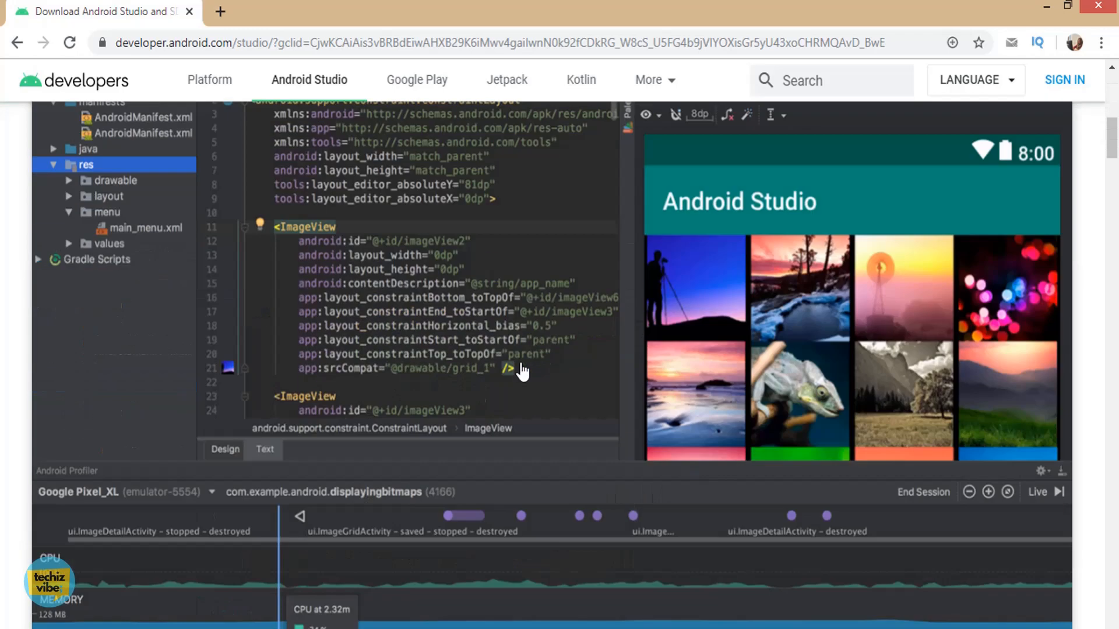
scroll(521, 363, "down", 20)
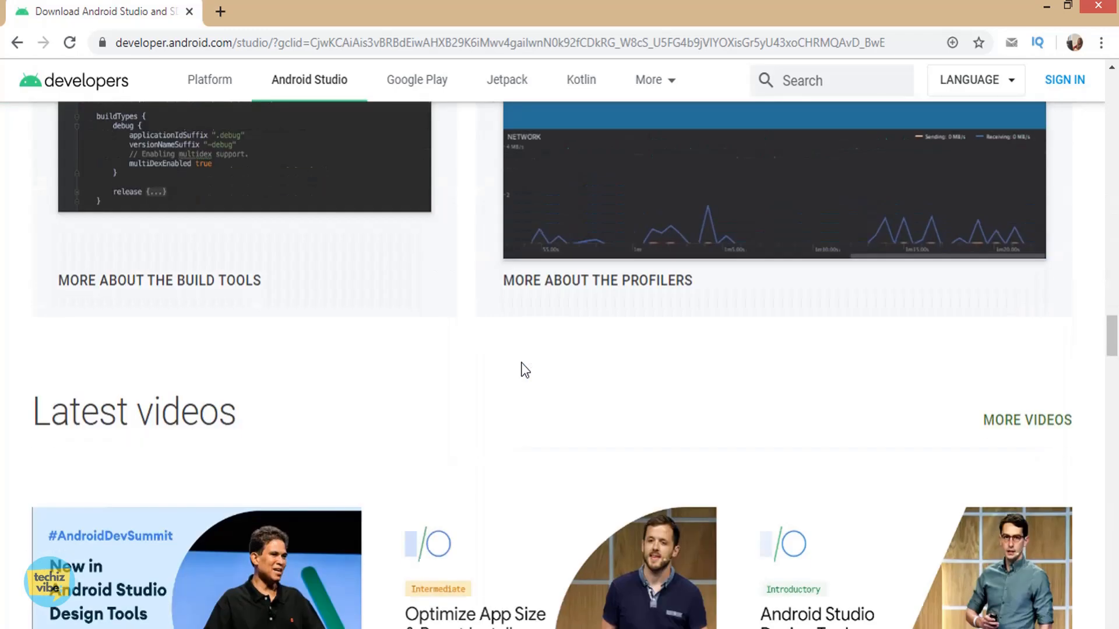
scroll(525, 370, "down", 3)
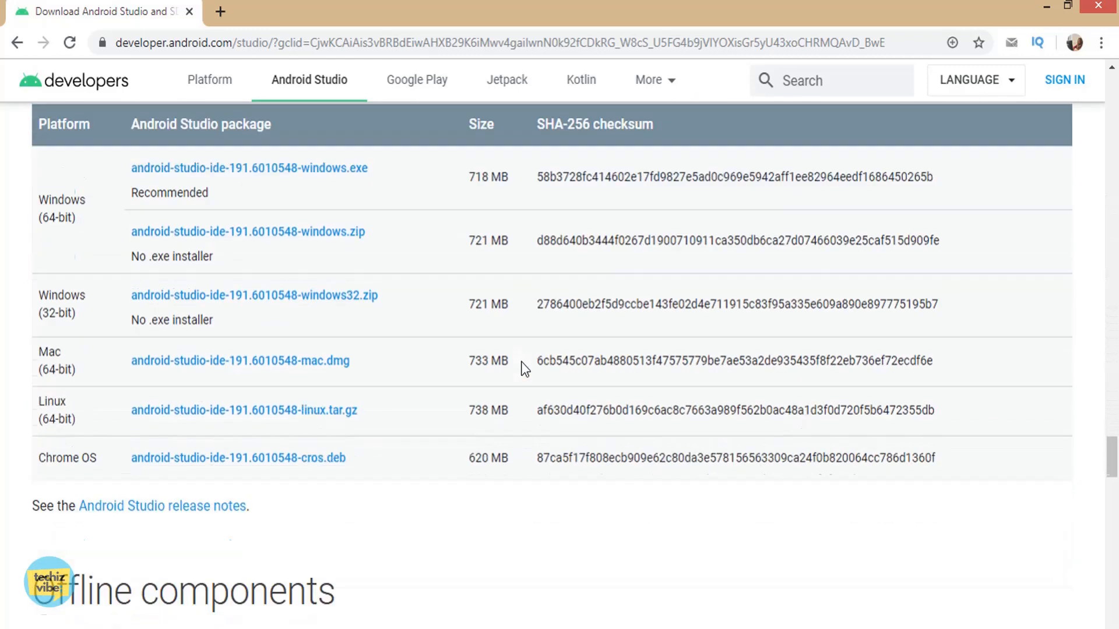
scroll(210, 217, "up", 6)
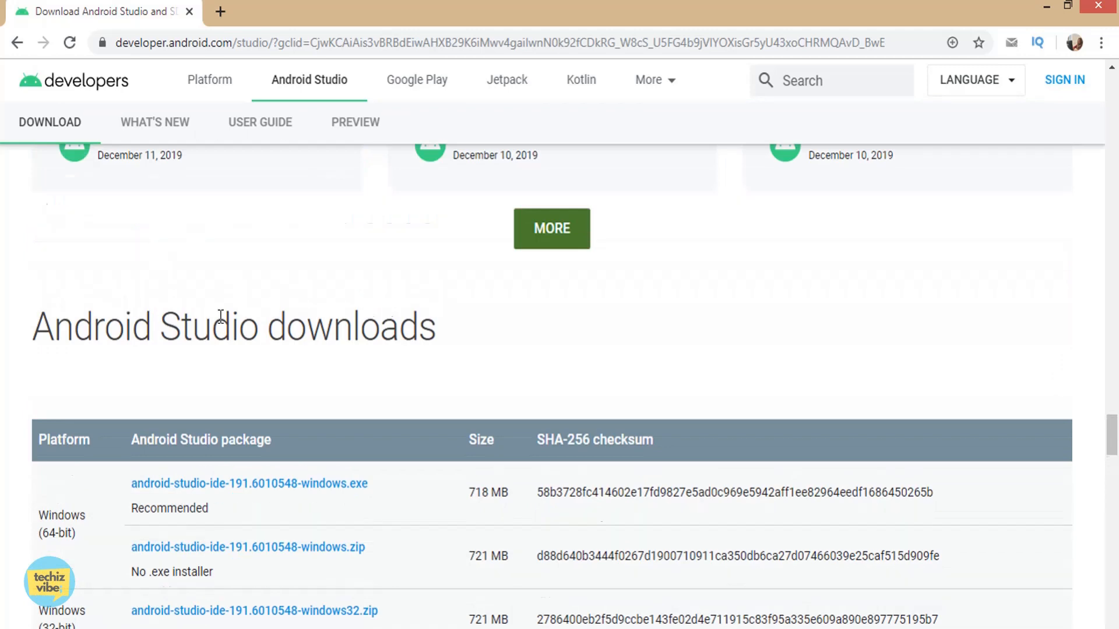
scroll(217, 341, "down", 6)
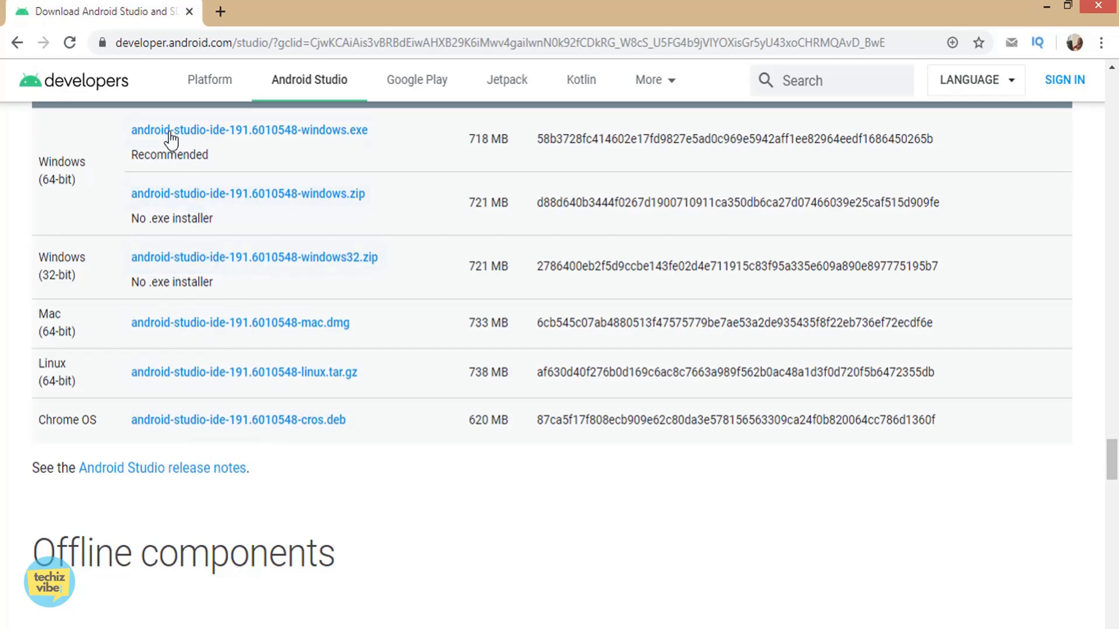
scroll(175, 177, "up", 2)
scroll(1114, 467, "up", 20)
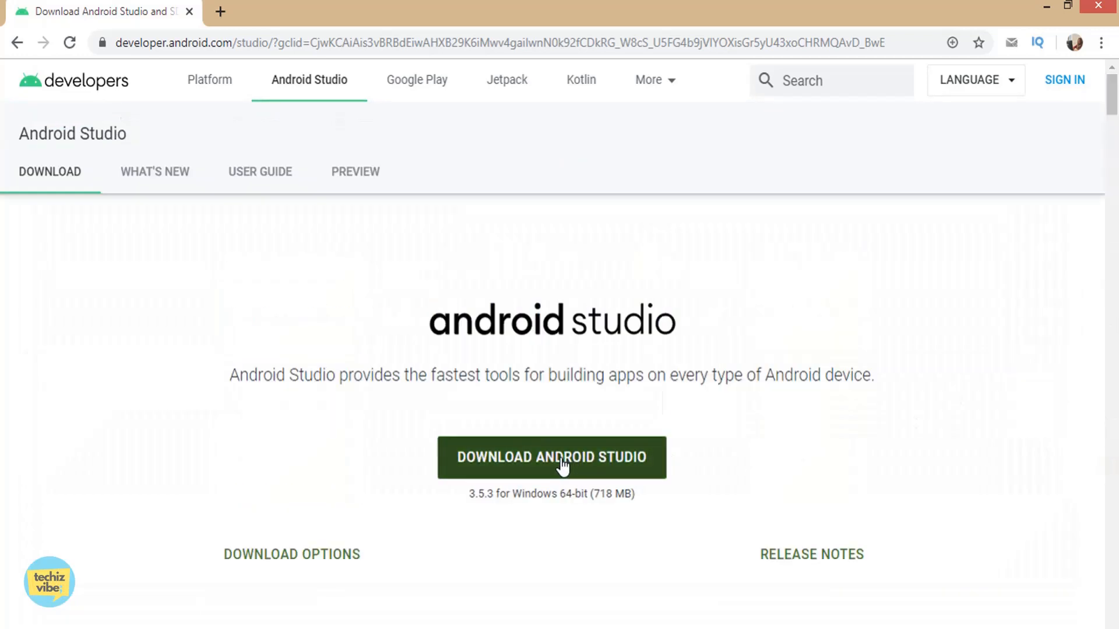
Step: Download Android Studio 3.5.3 for Windows 64-bit, agreeing to the terms and conditions
left_click(564, 464)
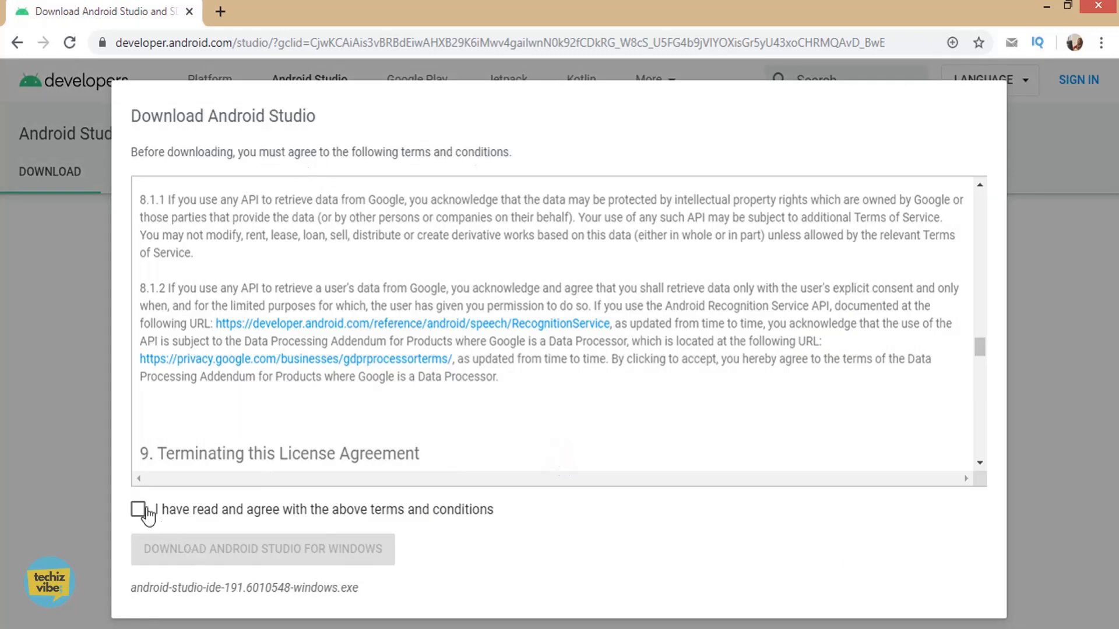
left_click(138, 509)
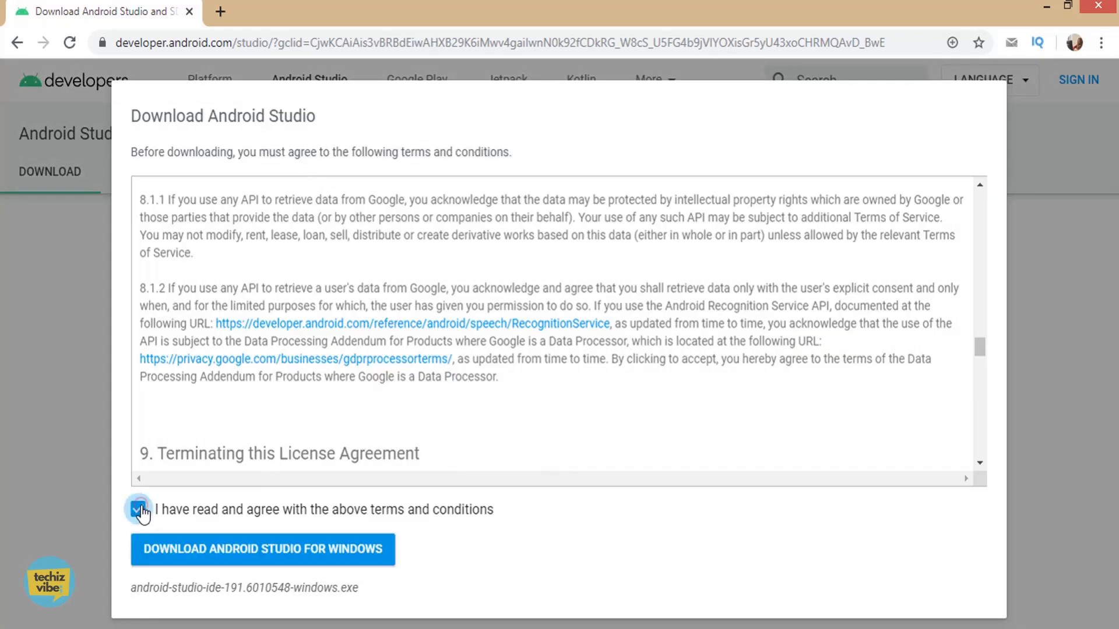
left_click(207, 554)
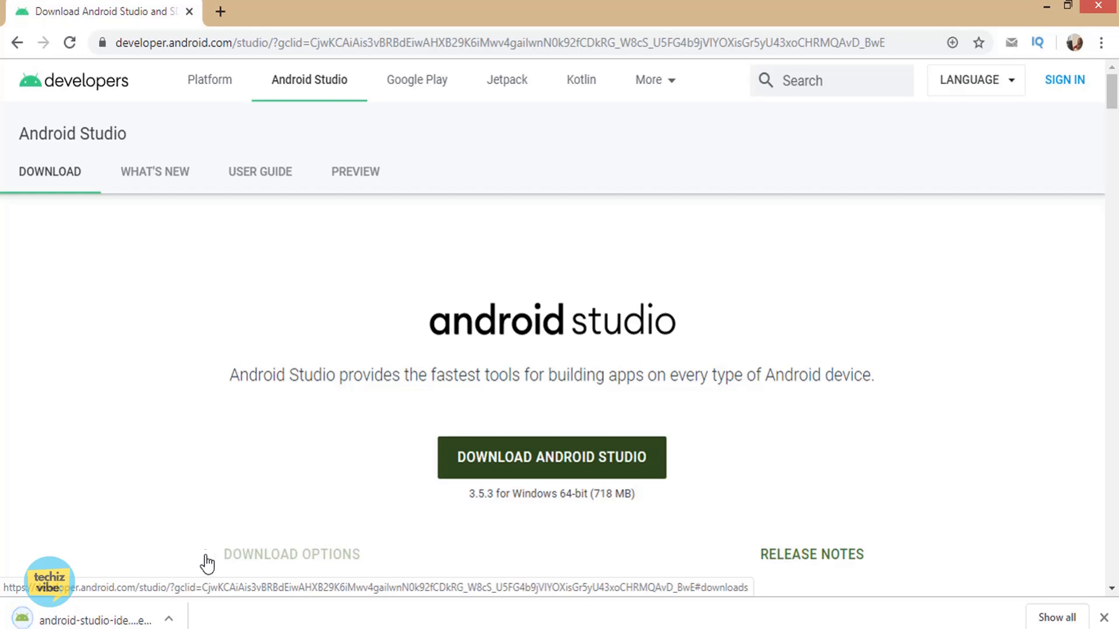
Step: Run the downloaded installer and install Android Studio with Android Virtual Device in C:\Program Files\Android\Android Studio, keeping the Android Studio Start Menu folder
left_click(86, 620)
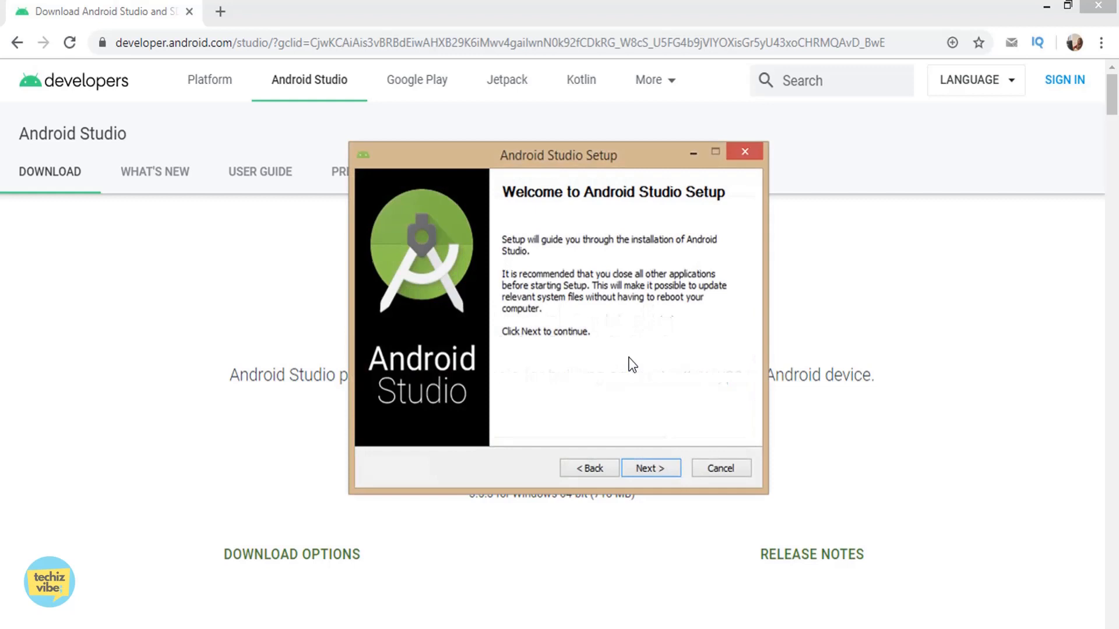
left_click(645, 469)
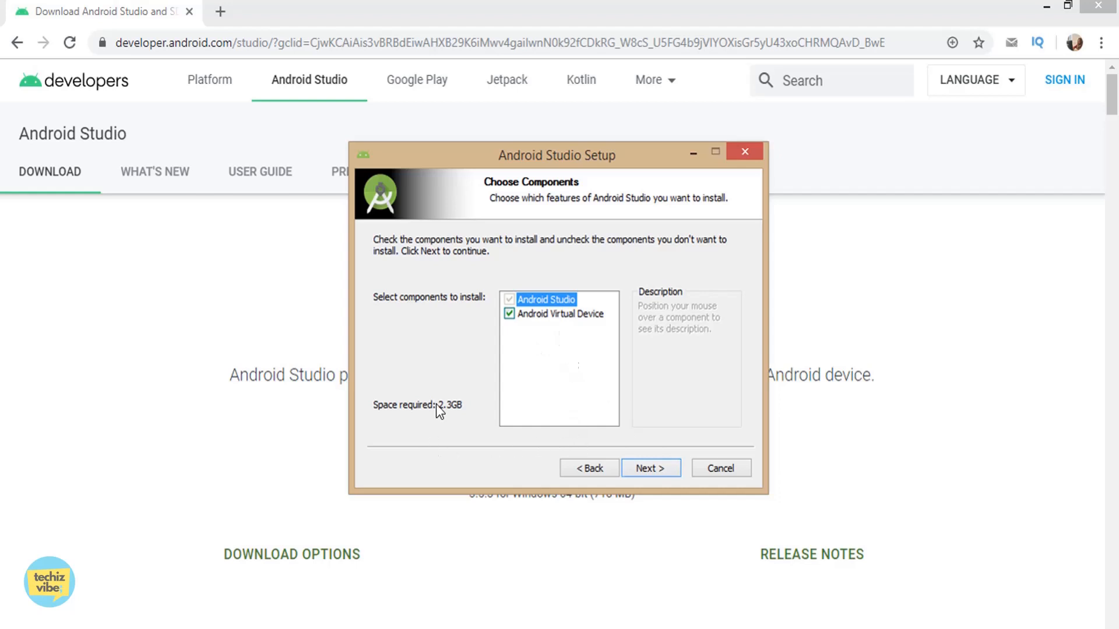
left_click(636, 470)
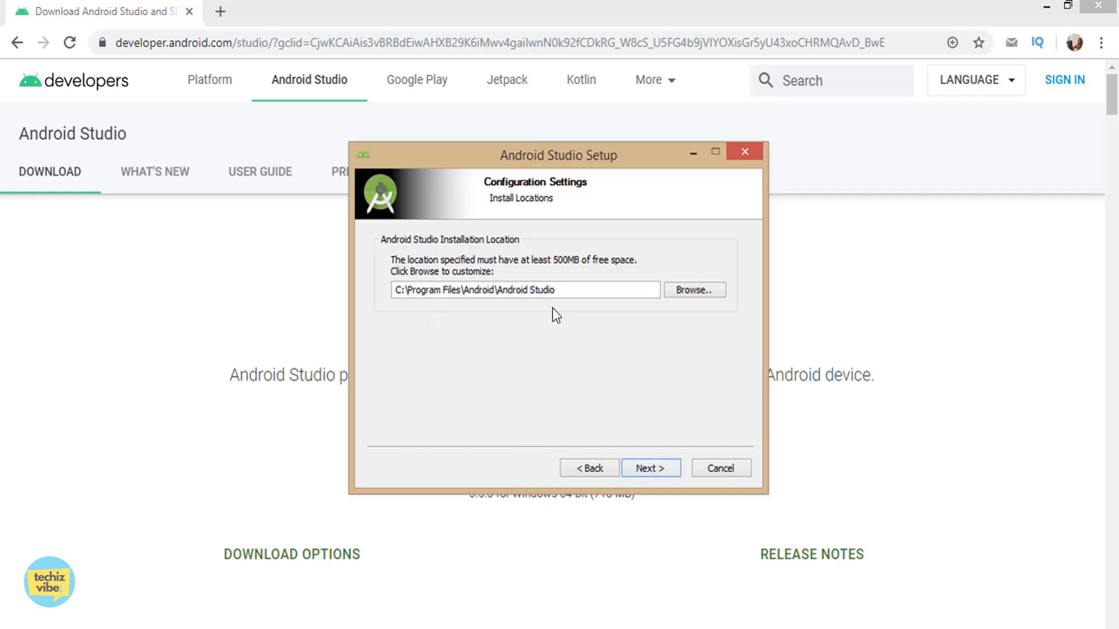
left_click(643, 469)
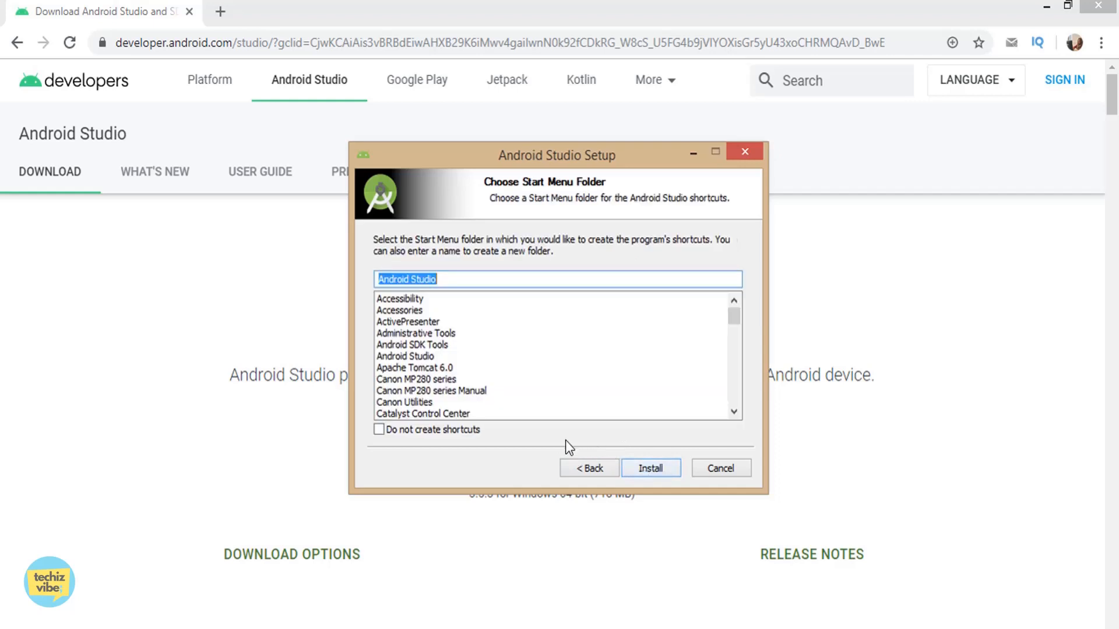
left_click(650, 469)
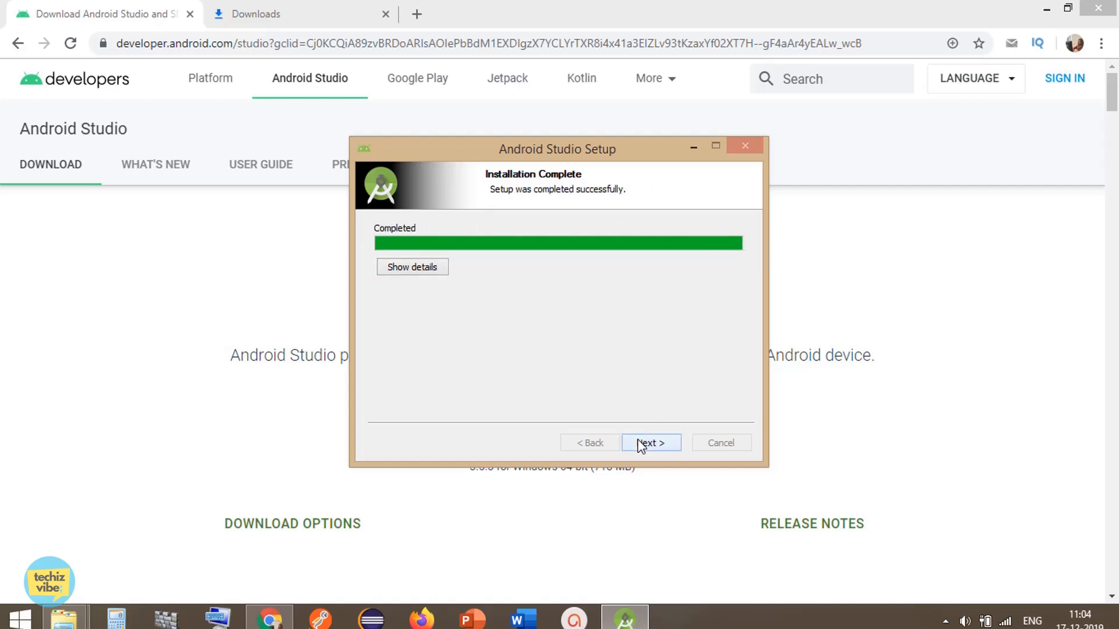
Step: Finish the setup wizard and start Android Studio without importing settings
left_click(641, 444)
left_click(648, 443)
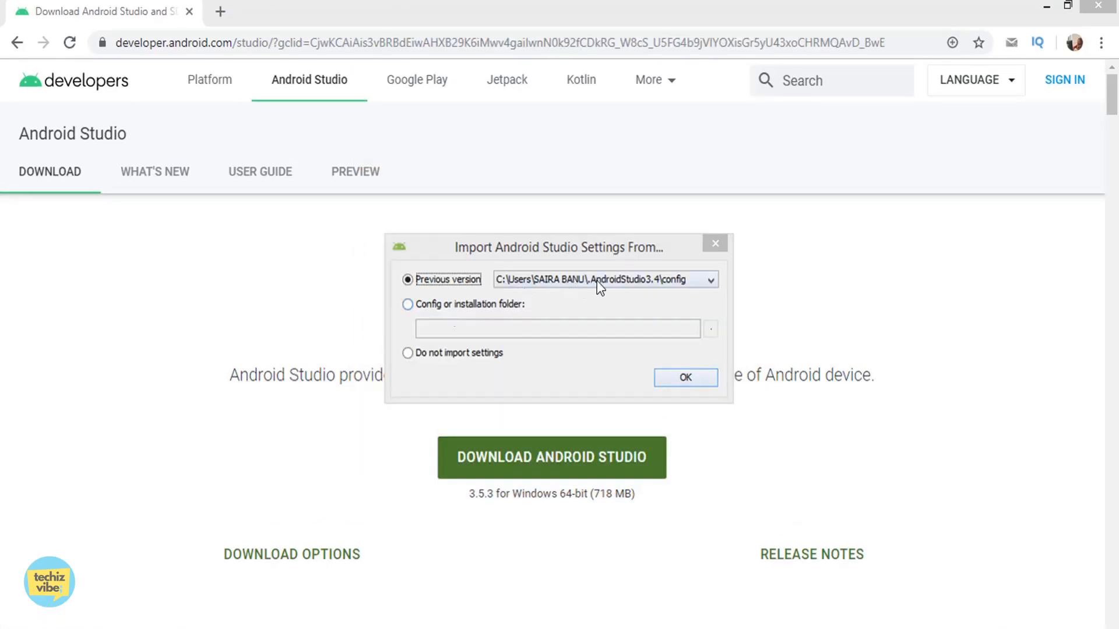
left_click(408, 354)
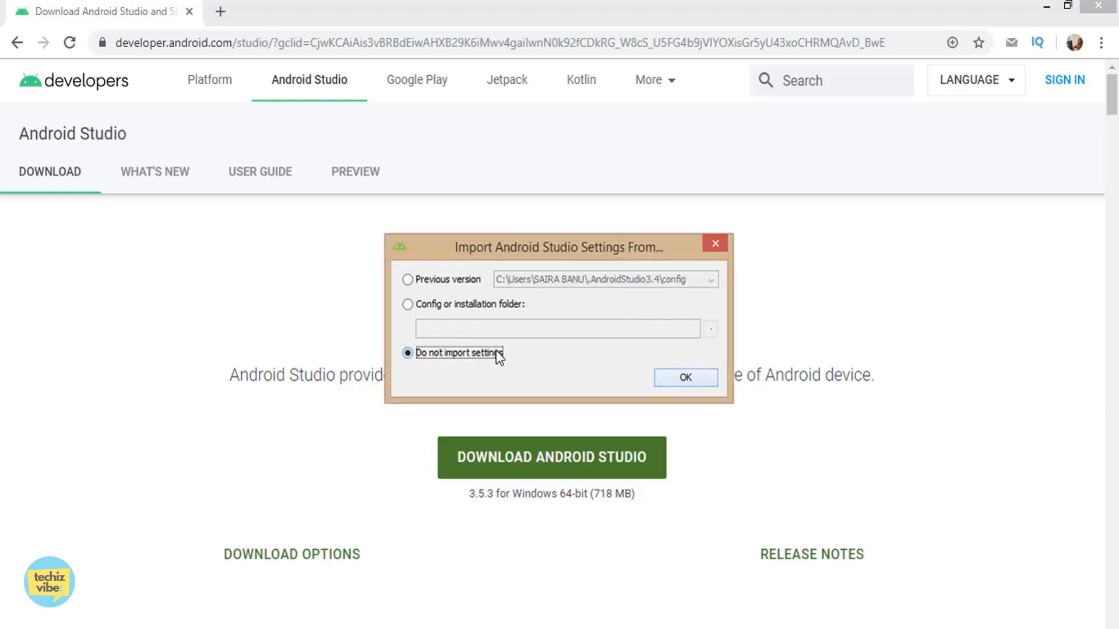
left_click(679, 381)
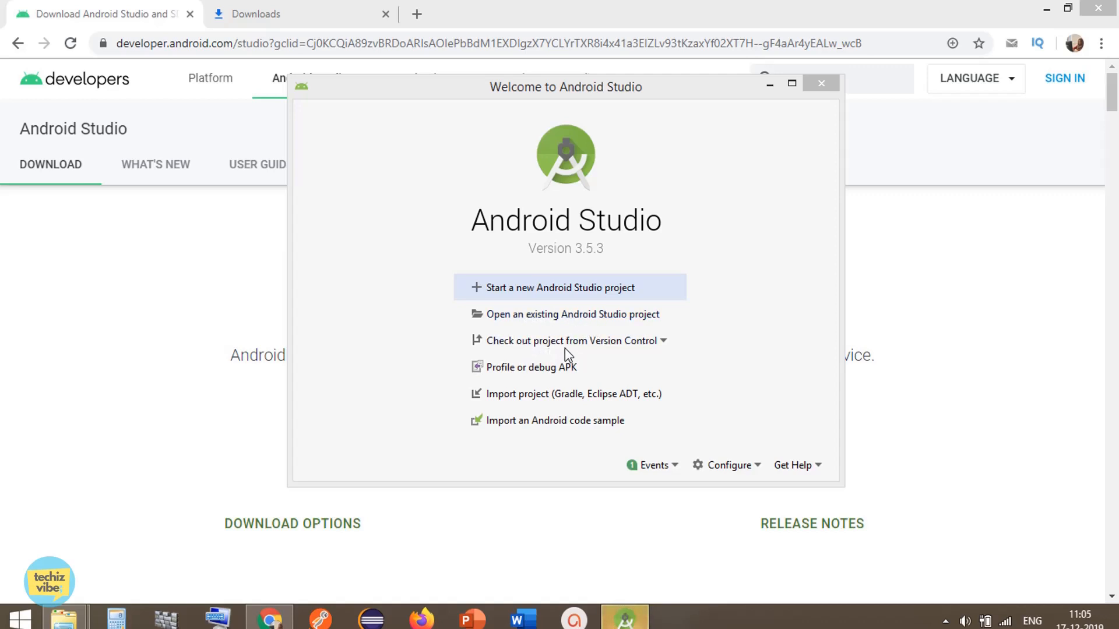
Step: Open the SDK Manager and show package details for the SDK platforms
left_click(756, 466)
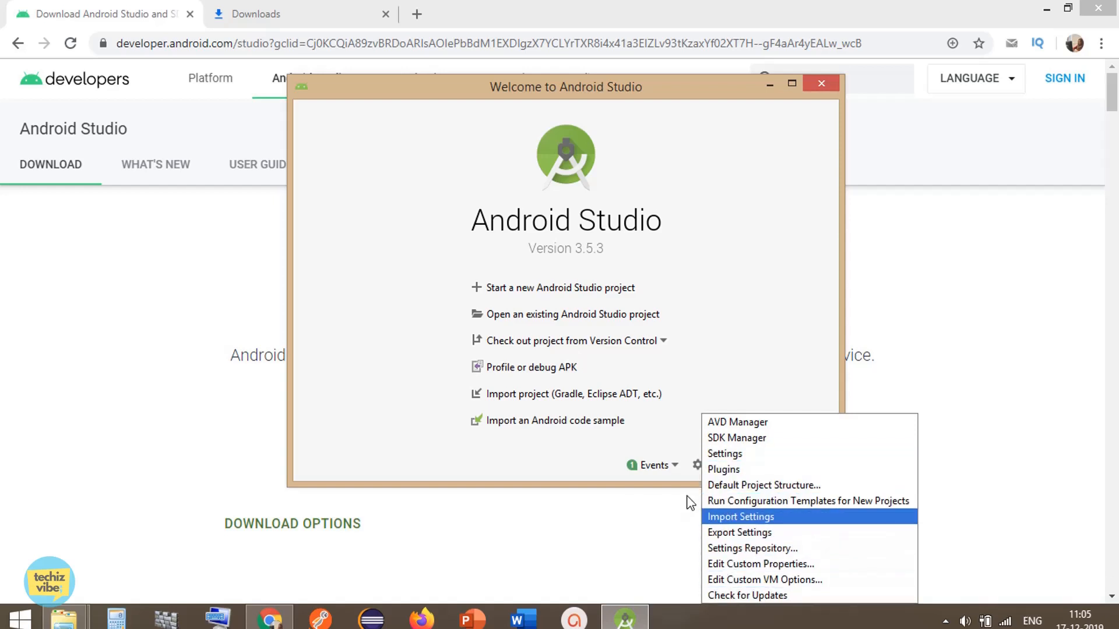
left_click(723, 445)
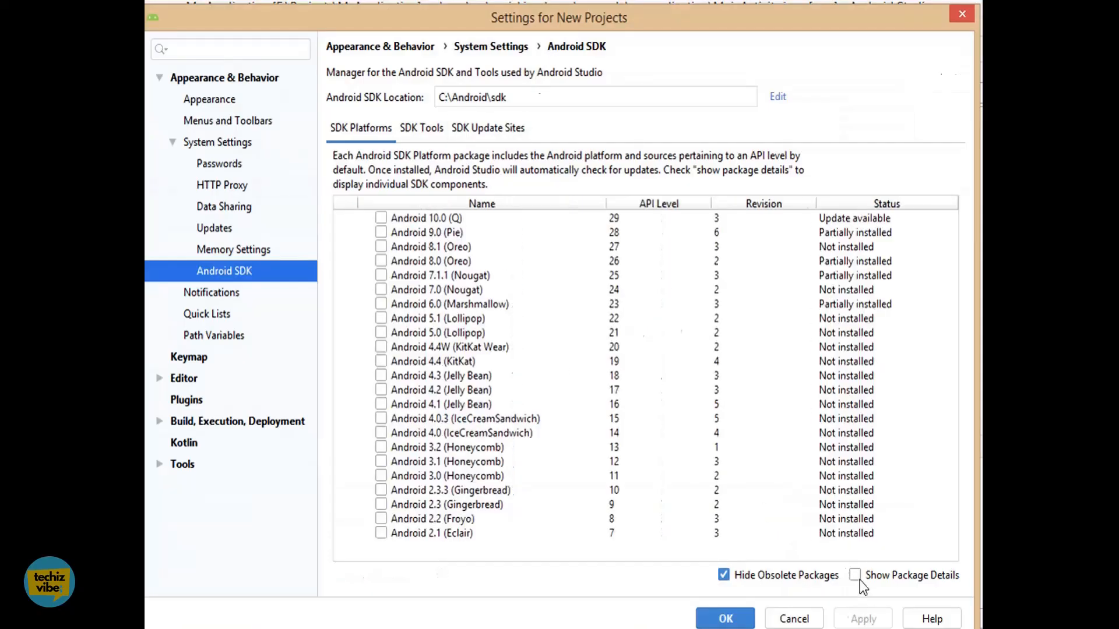
left_click(856, 576)
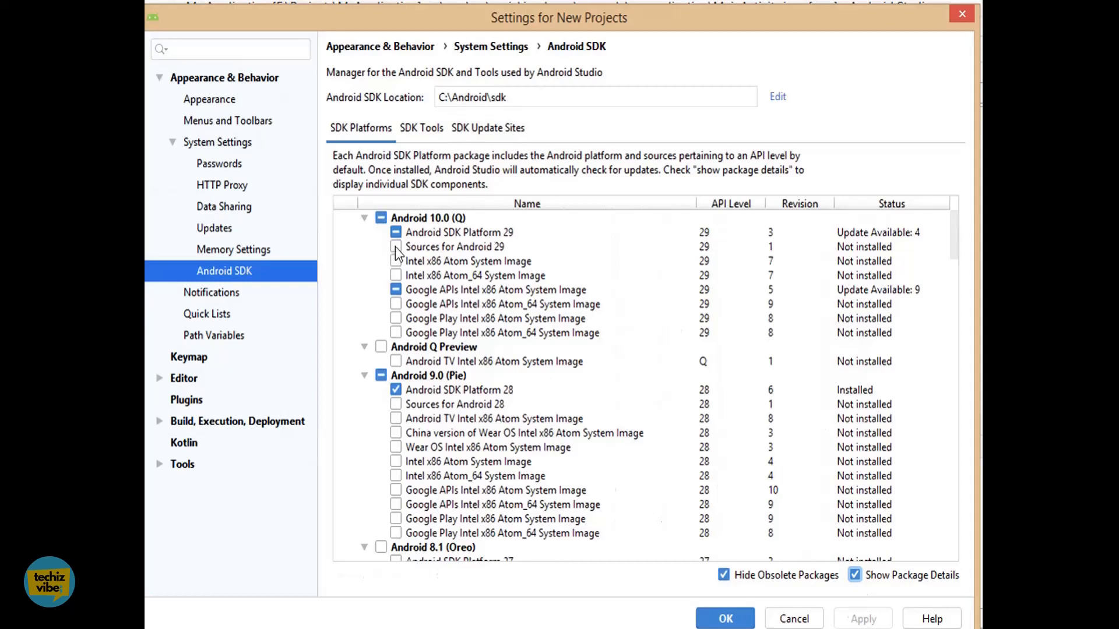
Step: Select Android SDK Platform 29, Sources for Android 29 and the Google APIs Intel x86 Atom System Image under Android 10.0 (Q)
left_click(396, 247)
left_click(396, 232)
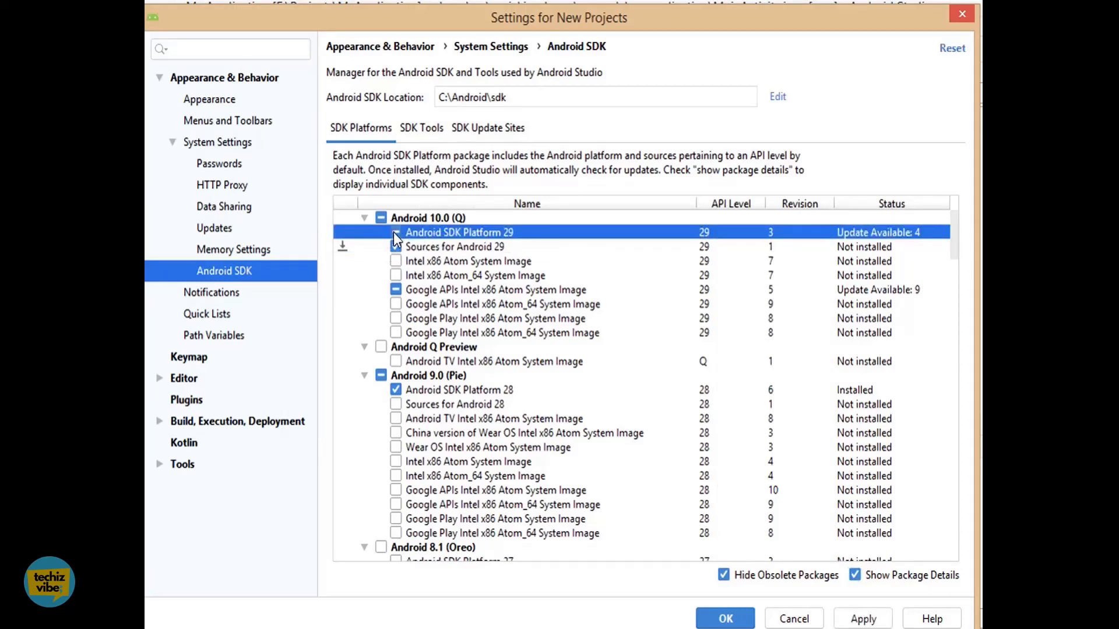
left_click(403, 289)
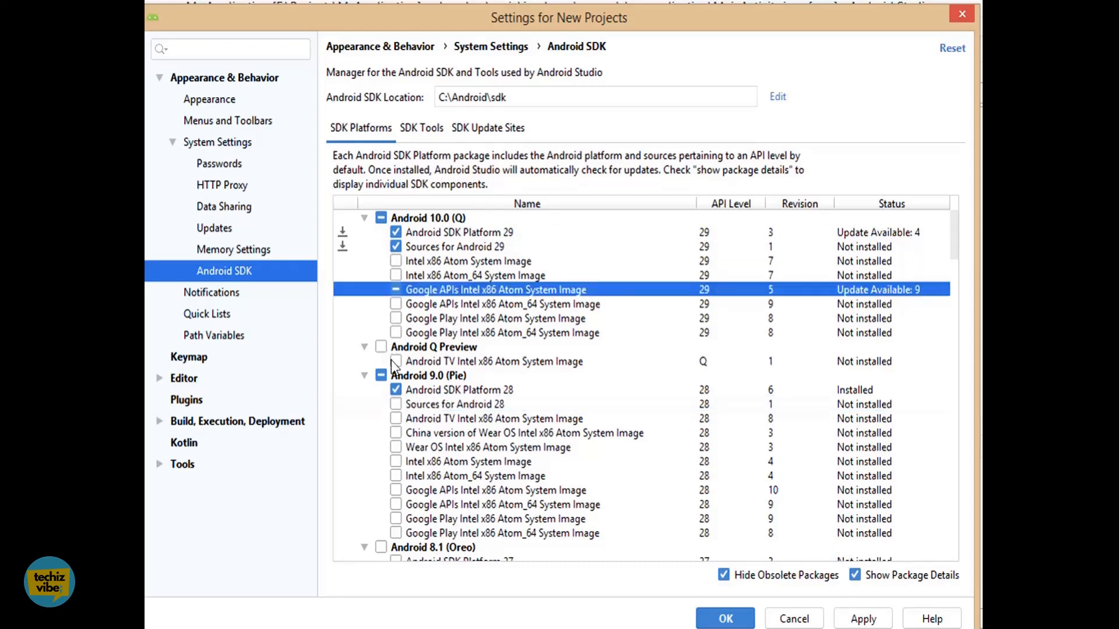
Step: Select Sources for Android 28, plus Android SDK Platform 27 and Sources for Android 27
left_click(396, 404)
scroll(463, 403, "down", 1)
scroll(463, 404, "down", 3)
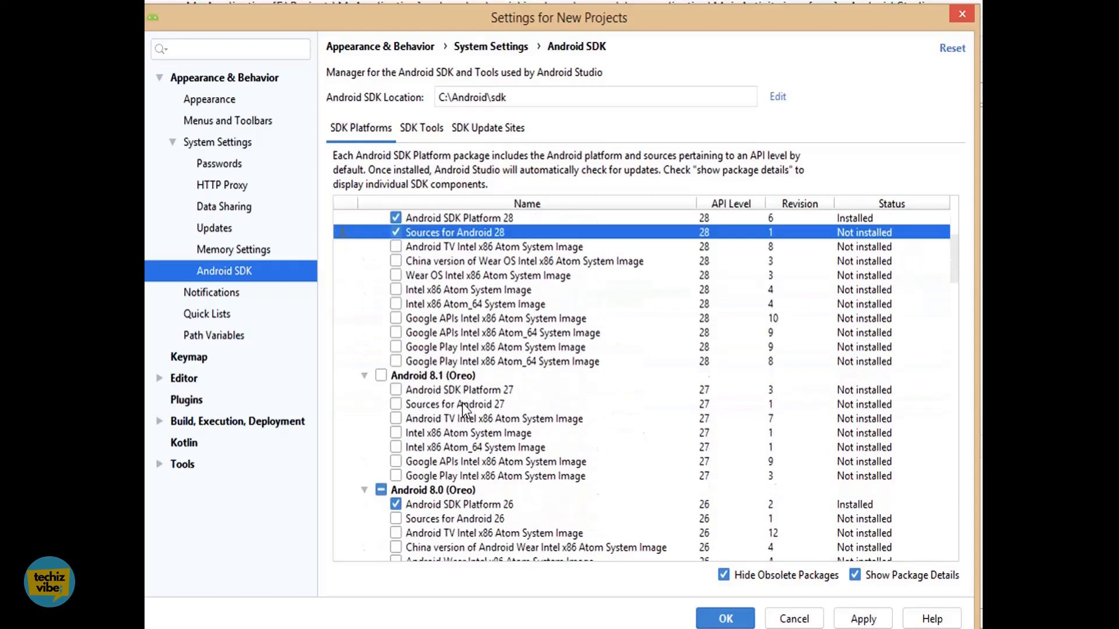
left_click(396, 390)
left_click(396, 405)
Step: Select Sources for Android 26 under Android 8.0 (Oreo) and Sources for Android 25 under Android 7.1.1 (Nougat)
scroll(452, 382, "down", 2)
scroll(451, 381, "down", 2)
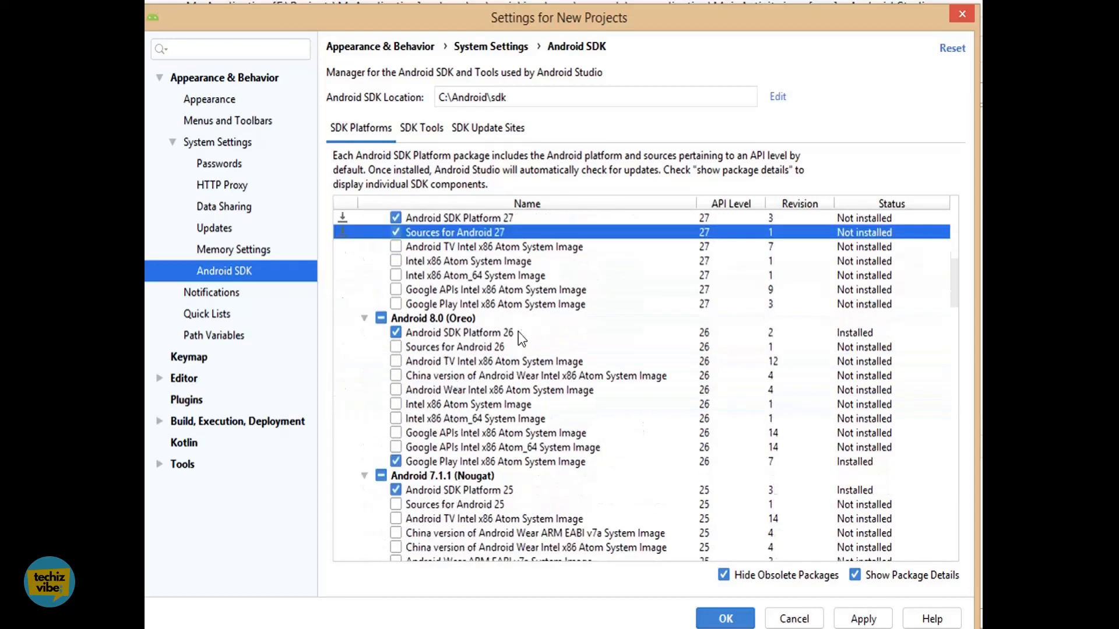
left_click(398, 348)
scroll(480, 398, "down", 2)
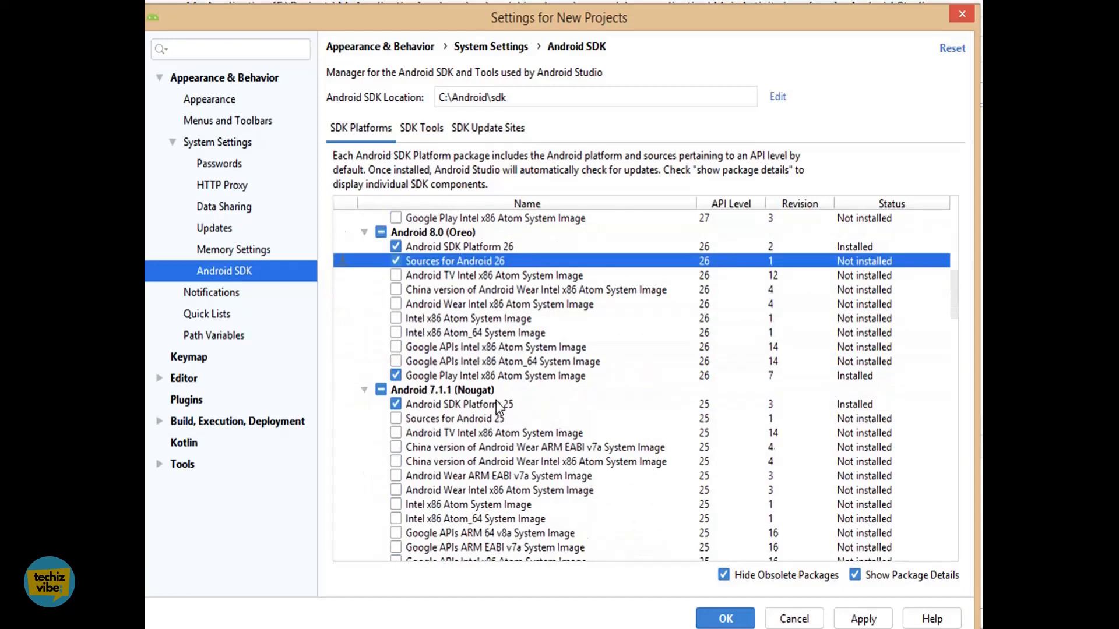
left_click(397, 419)
Step: Select Android SDK Platform 24 and Sources for Android 24, plus Sources for Android 23 under Android 6.0 (Marshmallow)
scroll(476, 410, "down", 6)
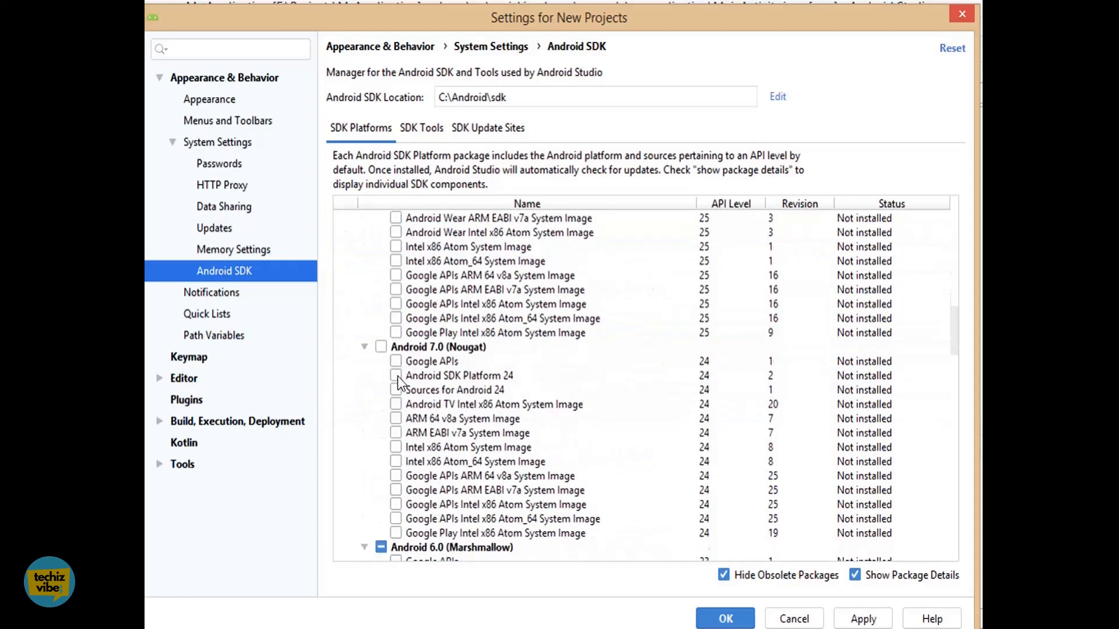
left_click(396, 375)
left_click(397, 390)
scroll(477, 391, "down", 4)
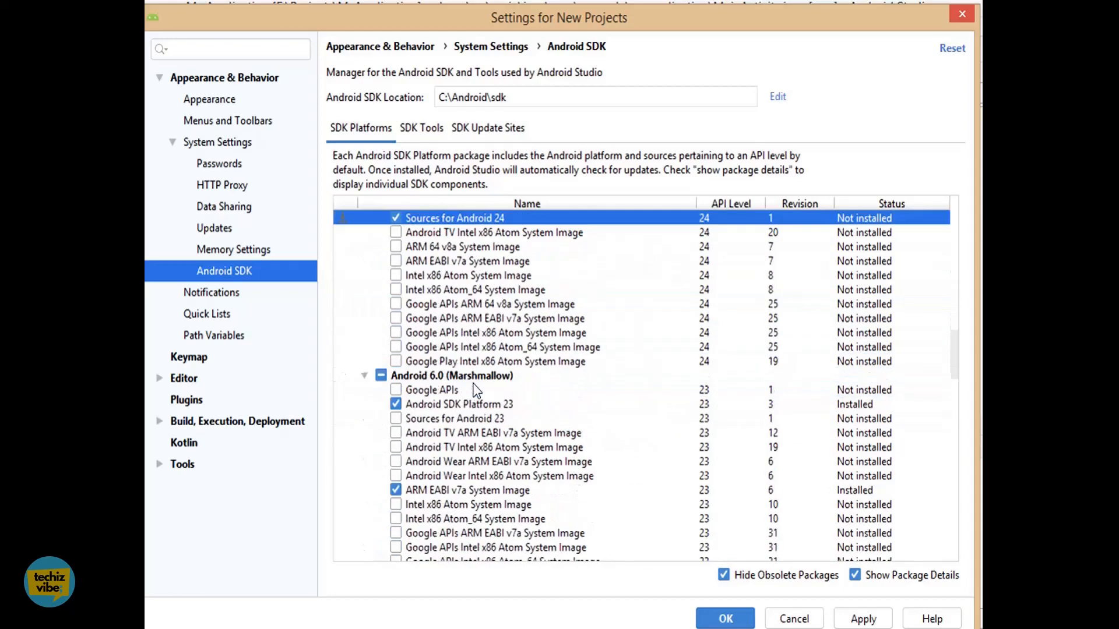
scroll(475, 388, "down", 1)
left_click(396, 376)
left_click(397, 449)
Step: Select the Android SDK Platform and Sources packages for API levels 22 and 21 under Android 5.1 and 5.0 (Lollipop)
scroll(398, 453, "down", 3)
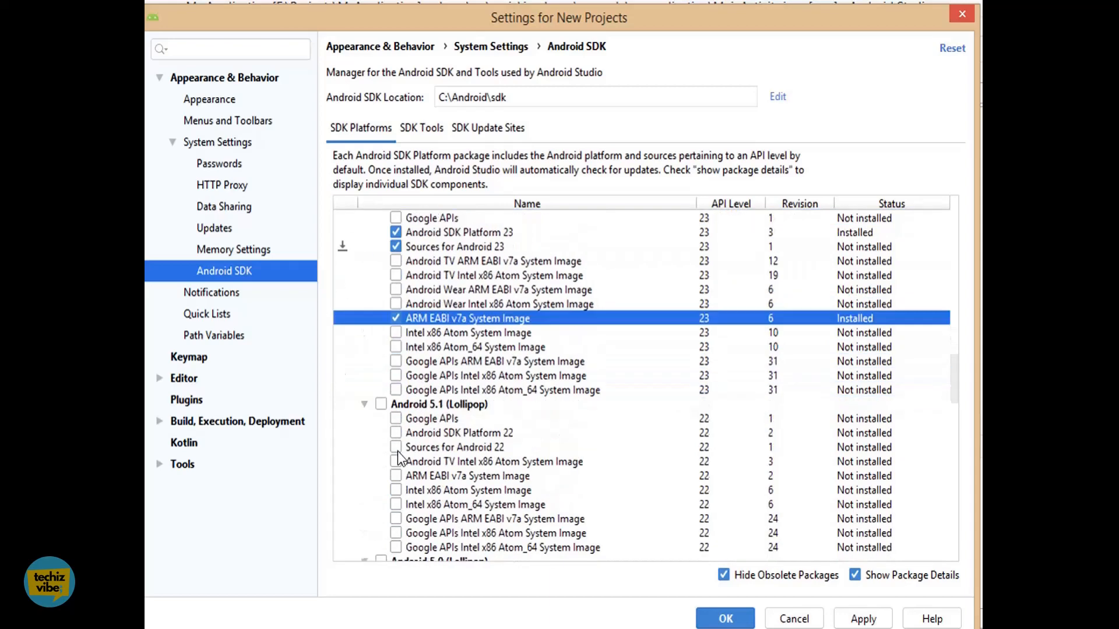
left_click(396, 433)
left_click(397, 447)
scroll(398, 447, "down", 2)
scroll(397, 408, "down", 3)
left_click(397, 373)
left_click(396, 386)
scroll(477, 390, "down", 5)
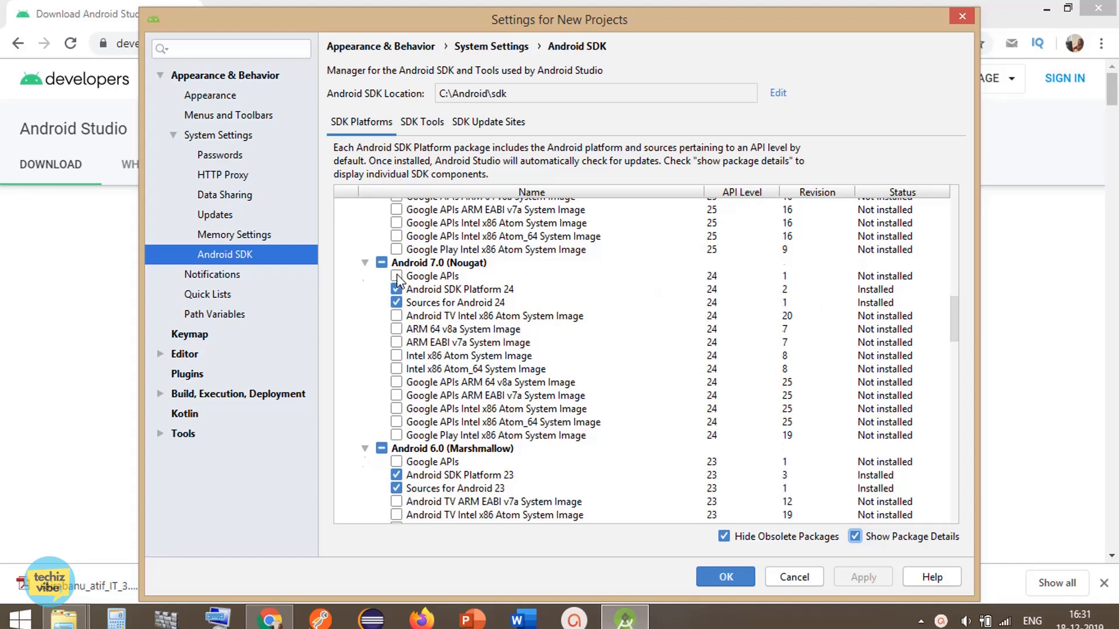
Step: Select the Google APIs packages for Android 7.0 (Nougat), 6.0 (Marshmallow), 5.1 (Lollipop) and 5.0 (Lollipop)
left_click(396, 276)
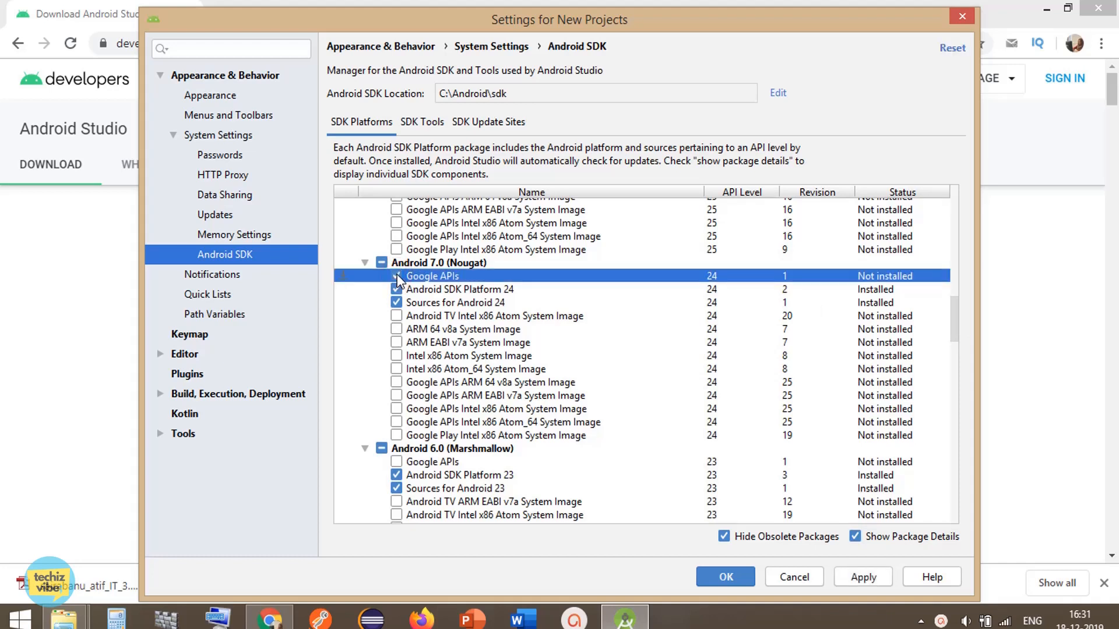
left_click(396, 462)
left_click(396, 462)
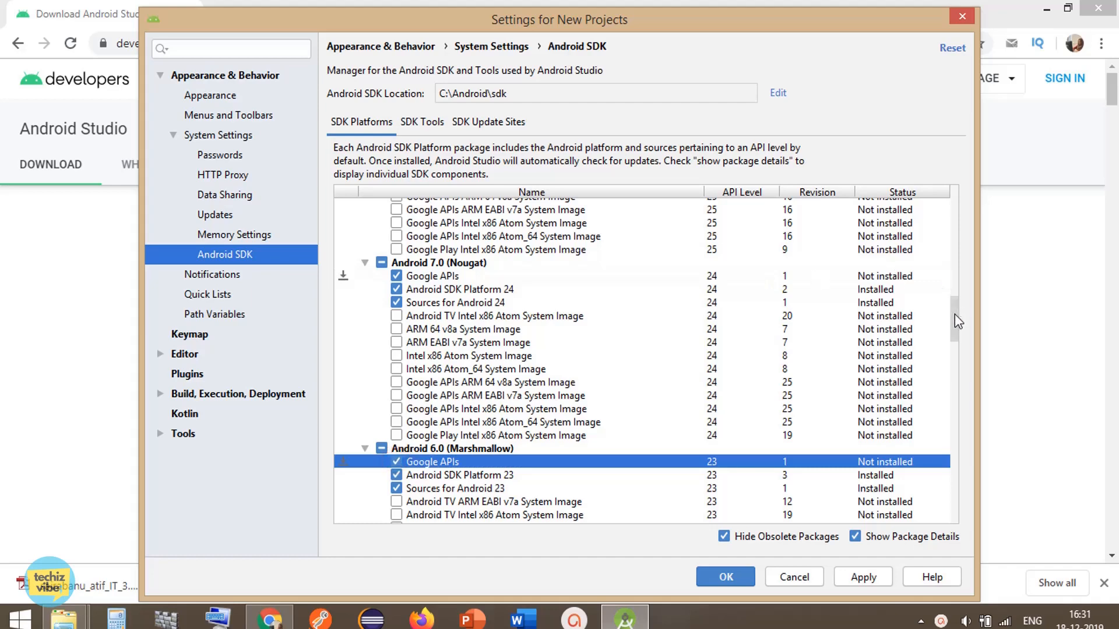
left_click_drag(954, 313, 954, 322)
left_click_drag(957, 330, 966, 368)
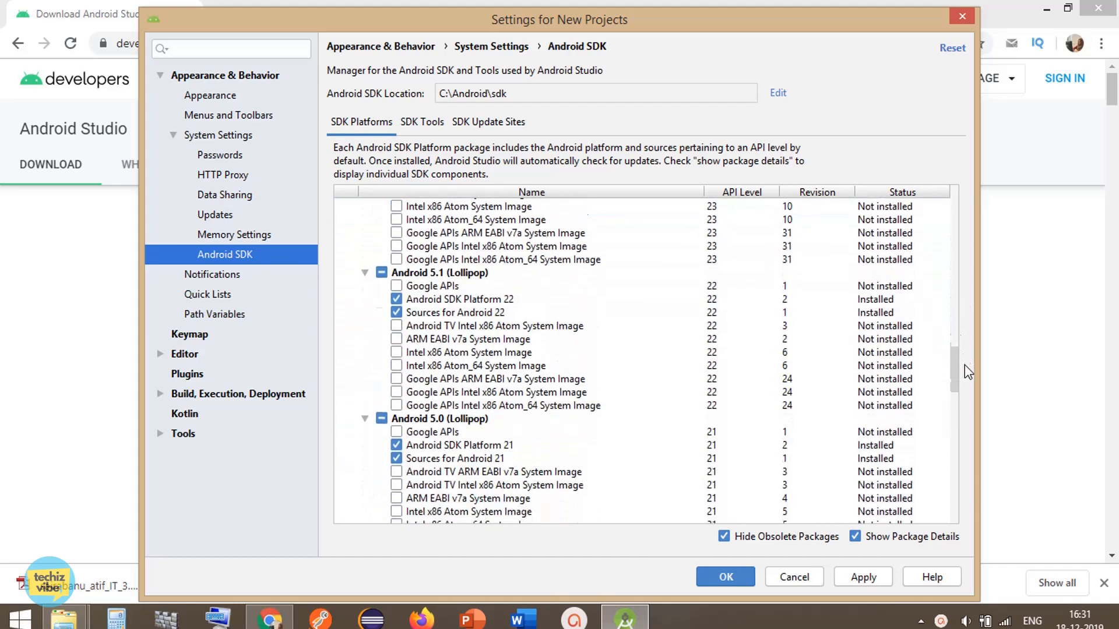
left_click(396, 286)
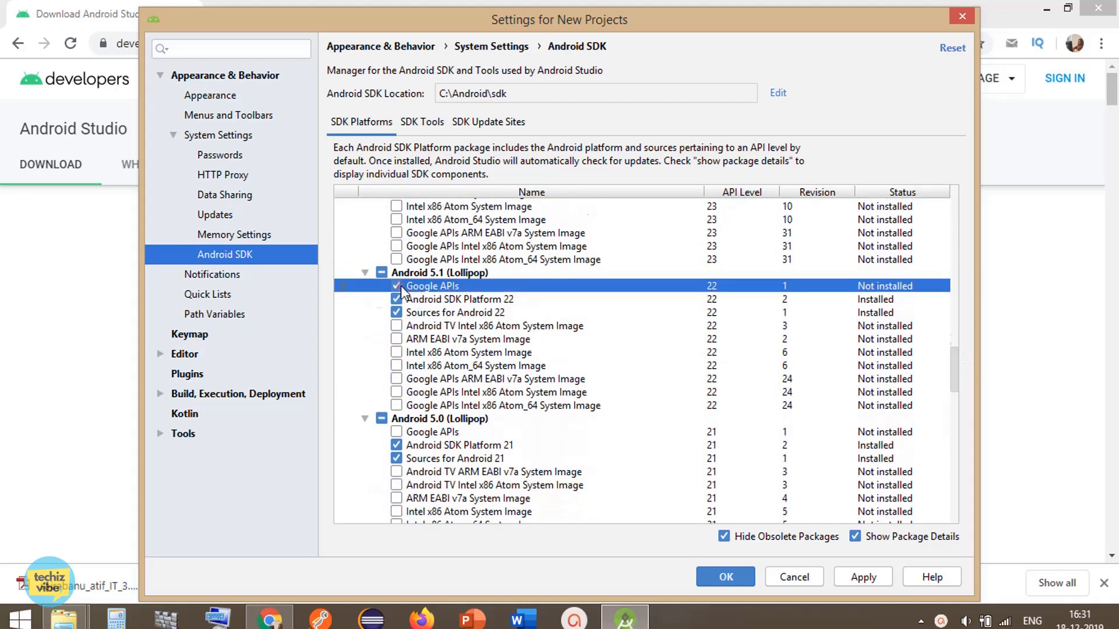
left_click(396, 432)
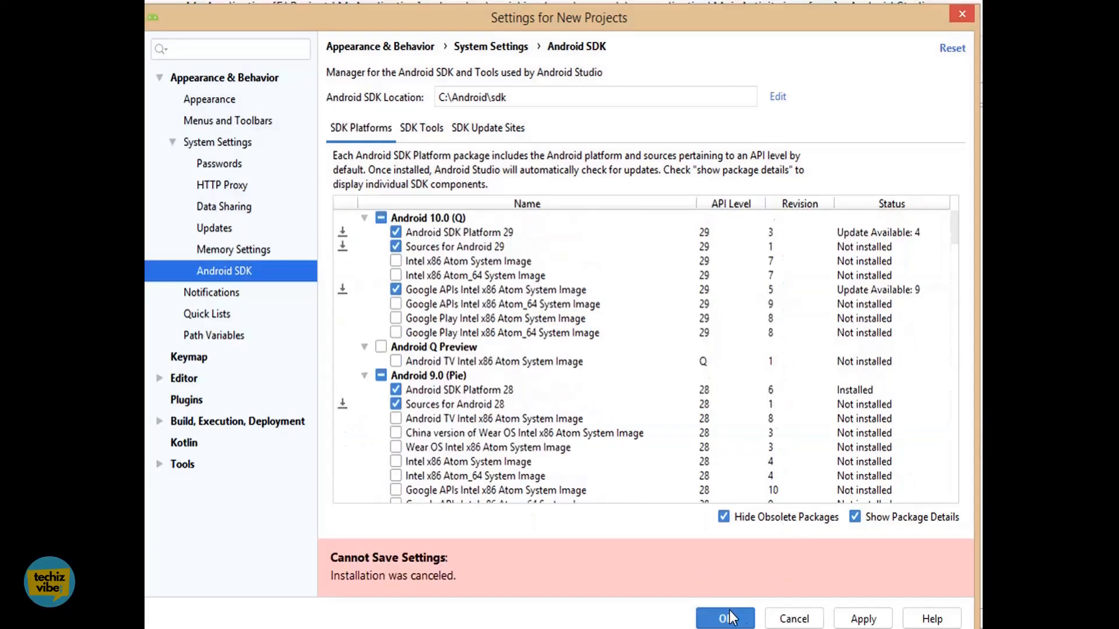
Step: Install the selected SDK platform packages, accept the component changes and close the finished component installer
left_click(723, 619)
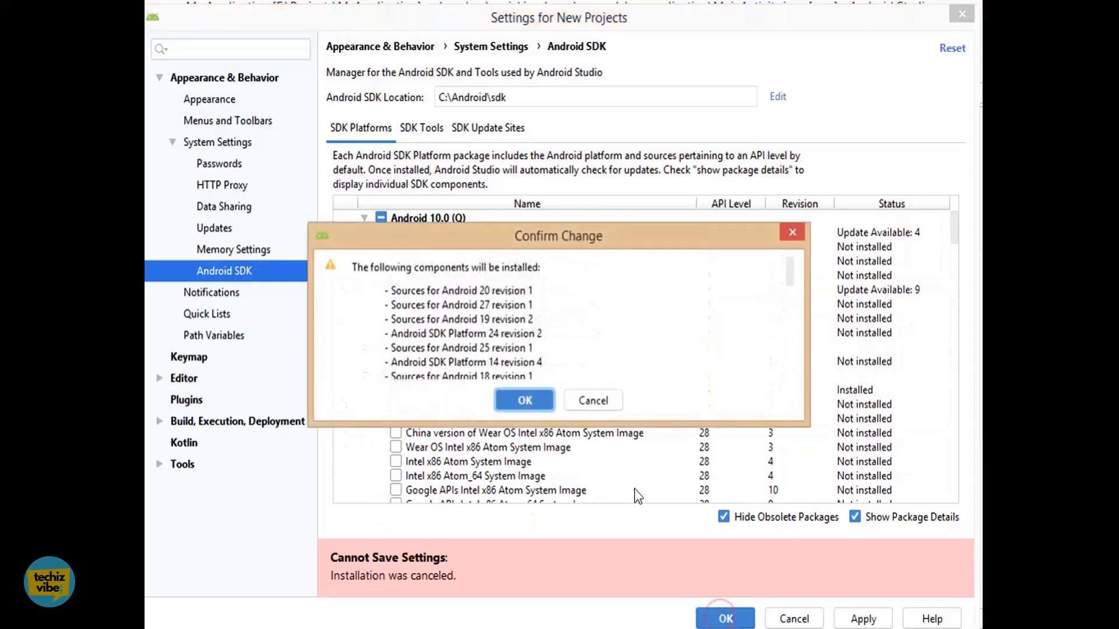
left_click(523, 399)
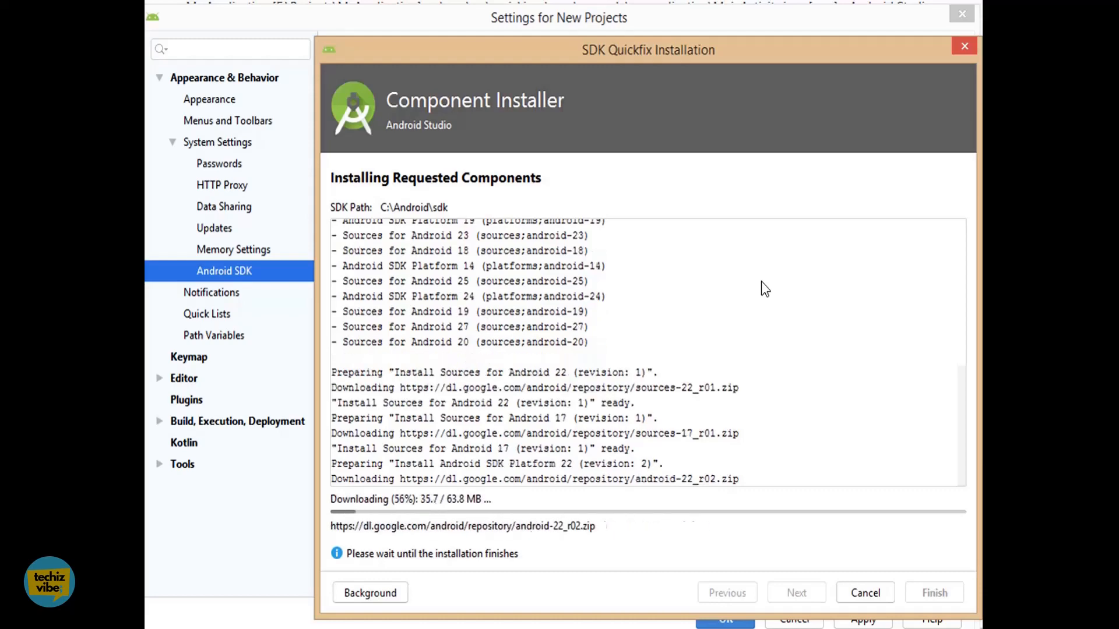
left_click(936, 595)
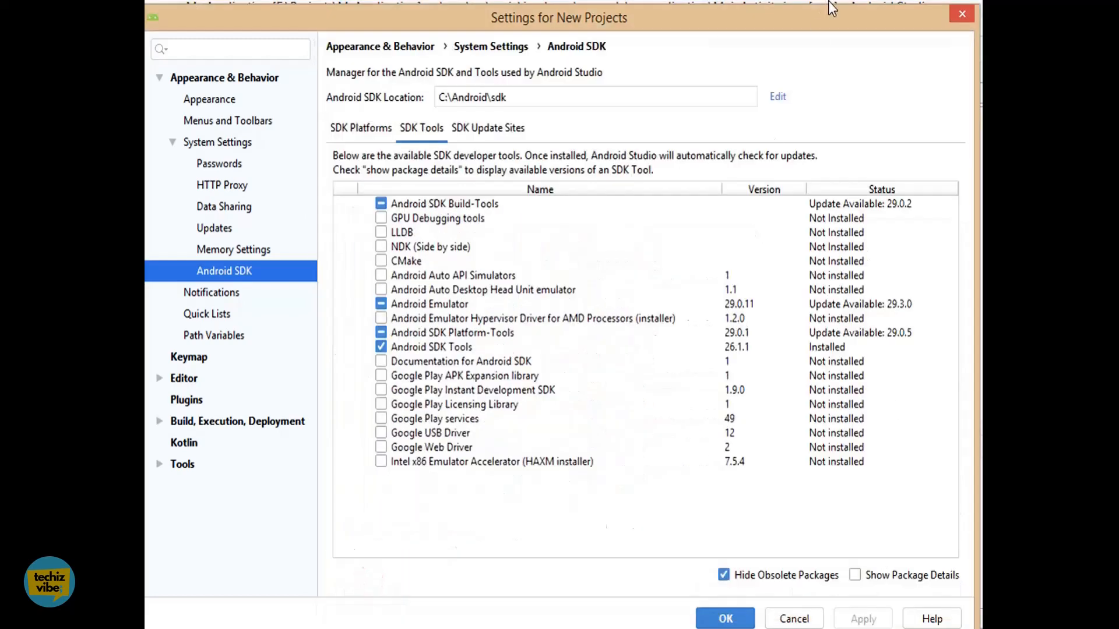
Step: Select GPU Debugging tools, LLDB, NDK, CMake, both Android Auto packages and the emulator hypervisor driver for AMD processors among the SDK tools
left_click(380, 219)
left_click(381, 232)
left_click(381, 247)
left_click(380, 260)
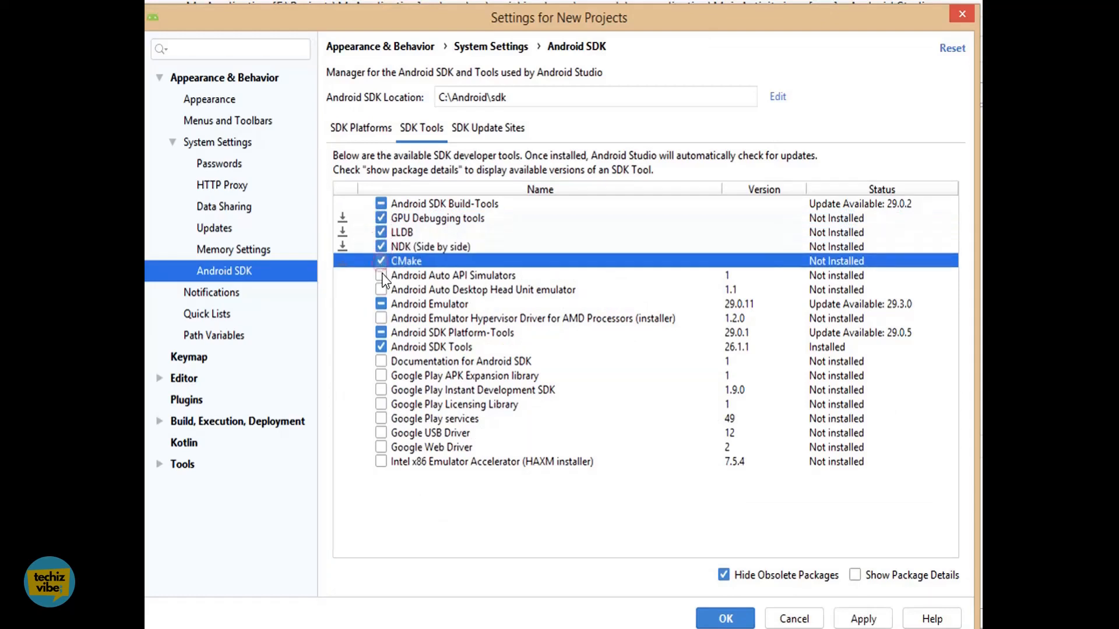
left_click(381, 275)
left_click(380, 289)
left_click(380, 318)
Step: Select the Android SDK documentation, all Google Play packages, Google USB Driver, Google Web Driver and the Intel x86 Emulator Accelerator (HAXM installer)
left_click(381, 362)
left_click(380, 375)
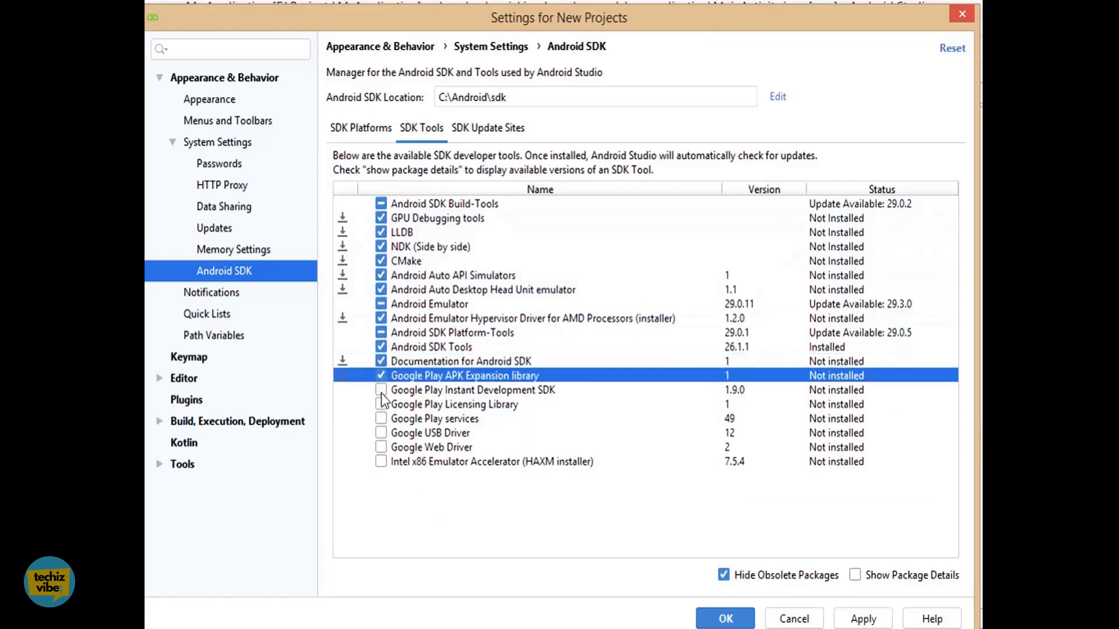
left_click(380, 390)
left_click(380, 404)
left_click(381, 419)
left_click(380, 433)
left_click(381, 447)
left_click(381, 461)
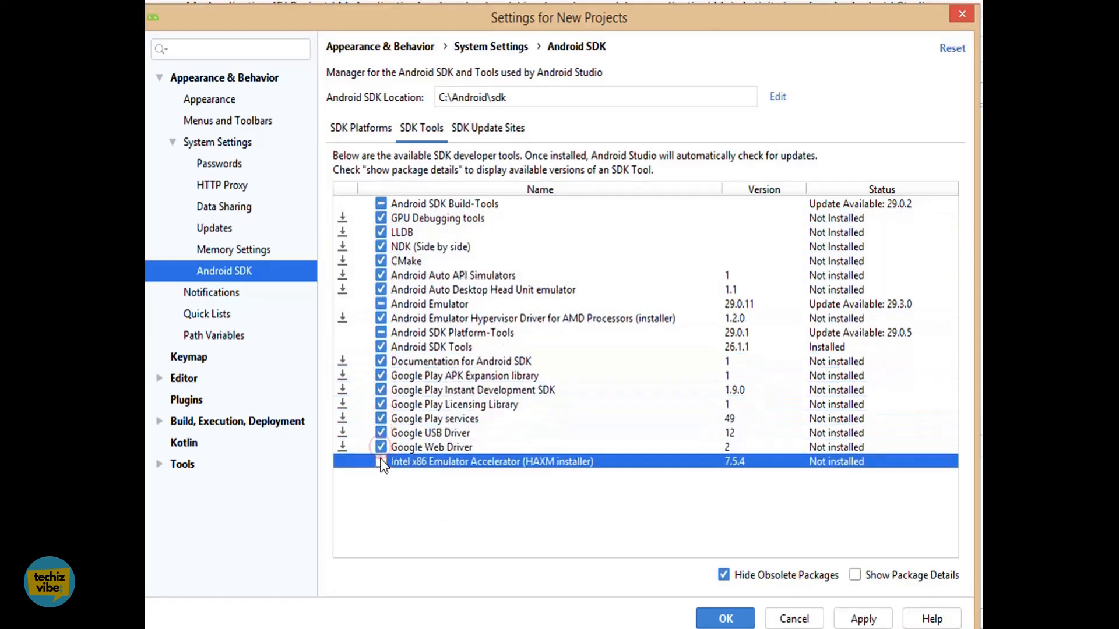
Step: Apply the SDK tools selection and confirm installing the listed components
left_click(717, 621)
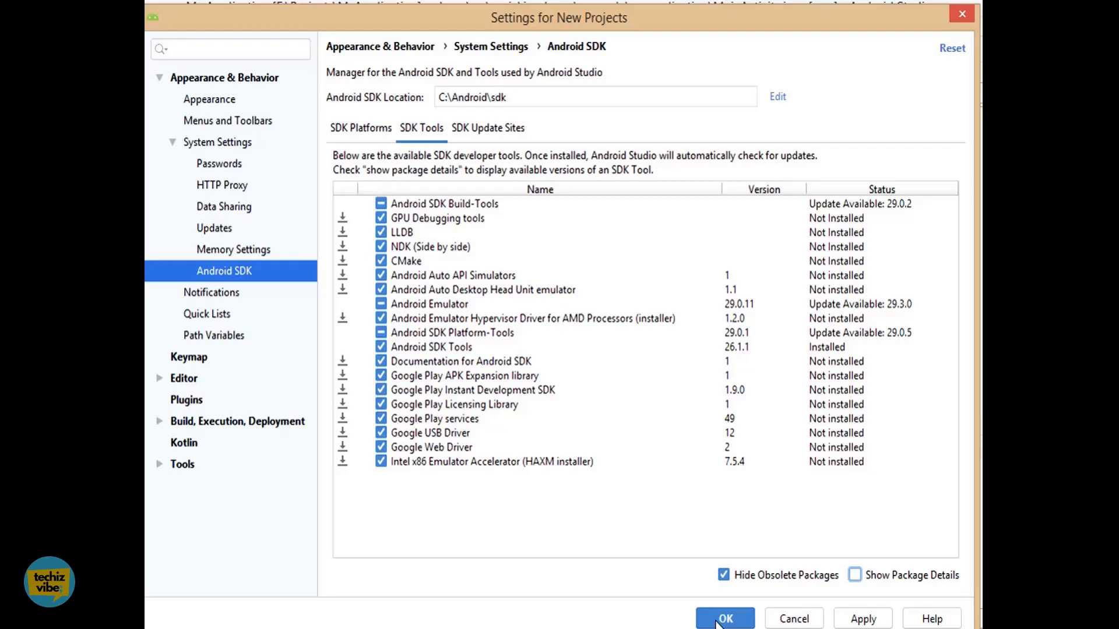
left_click(716, 621)
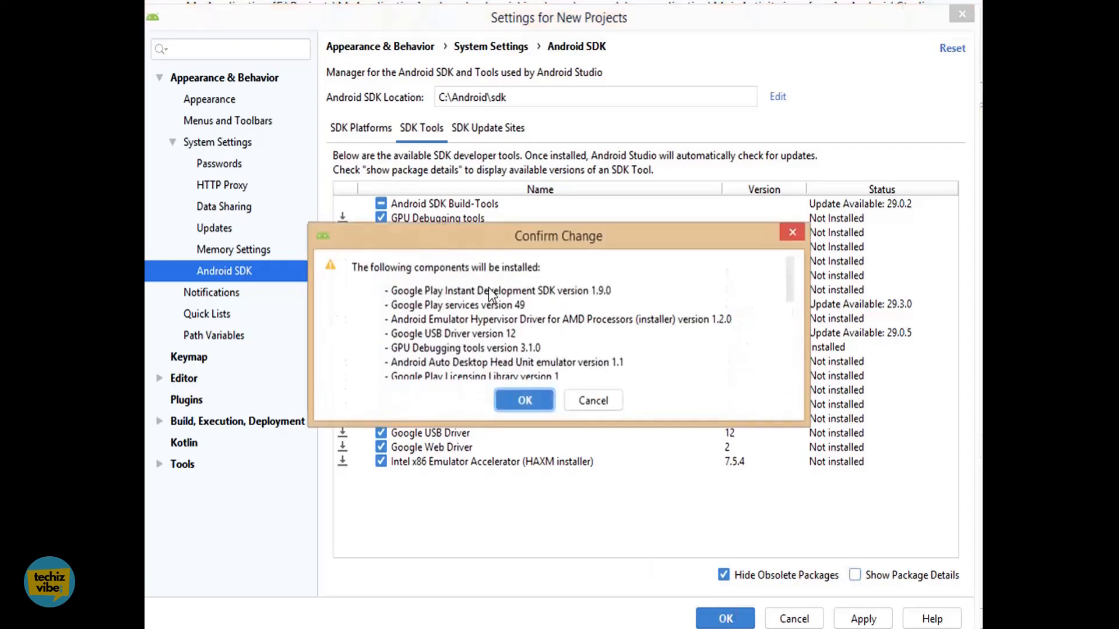
left_click(514, 399)
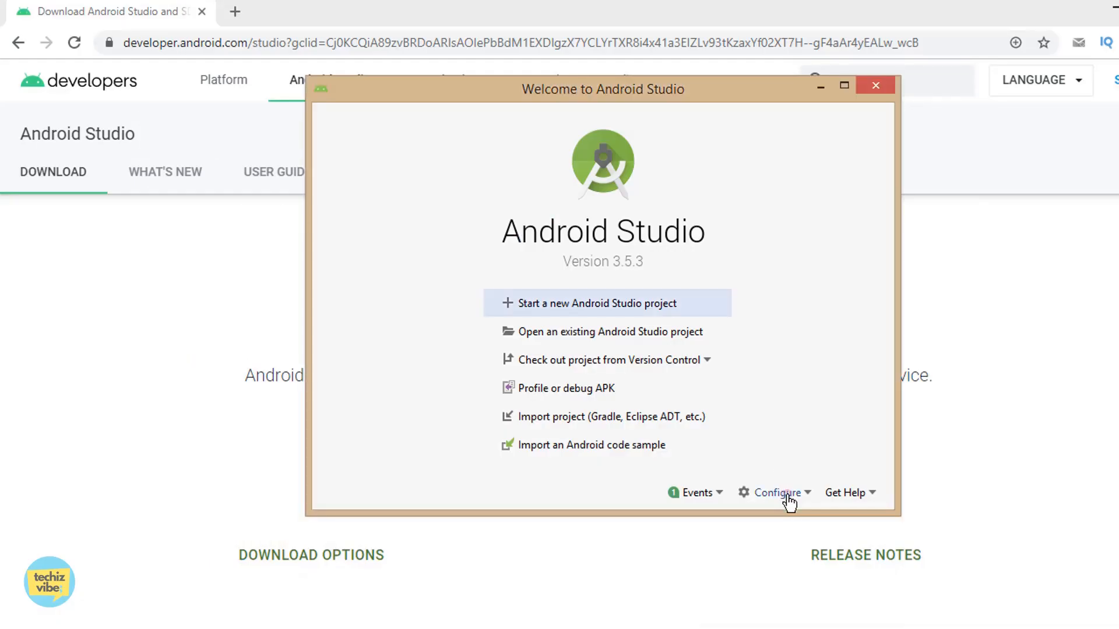
Step: Start a new virtual device in the AVD Manager using the Pixel 2 phone hardware definition
left_click(785, 497)
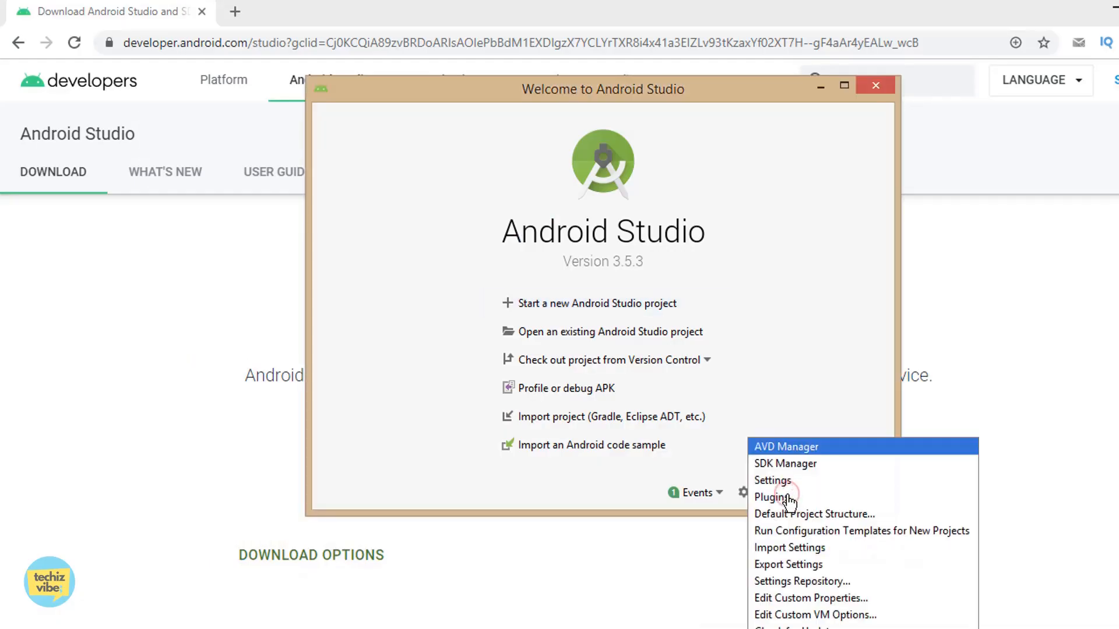
left_click(787, 449)
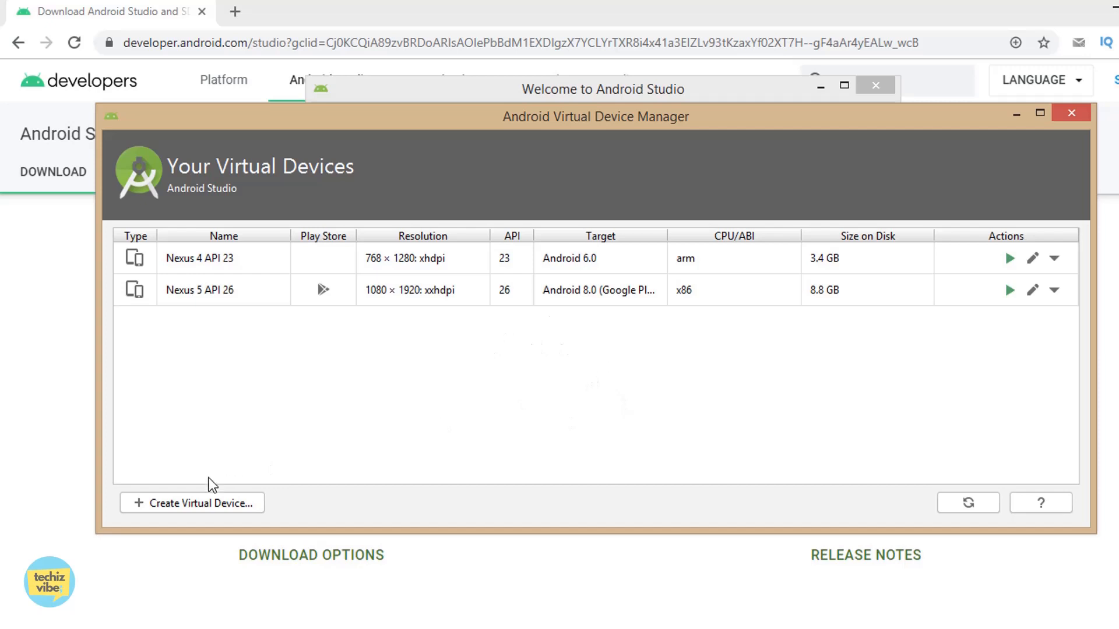
left_click(205, 505)
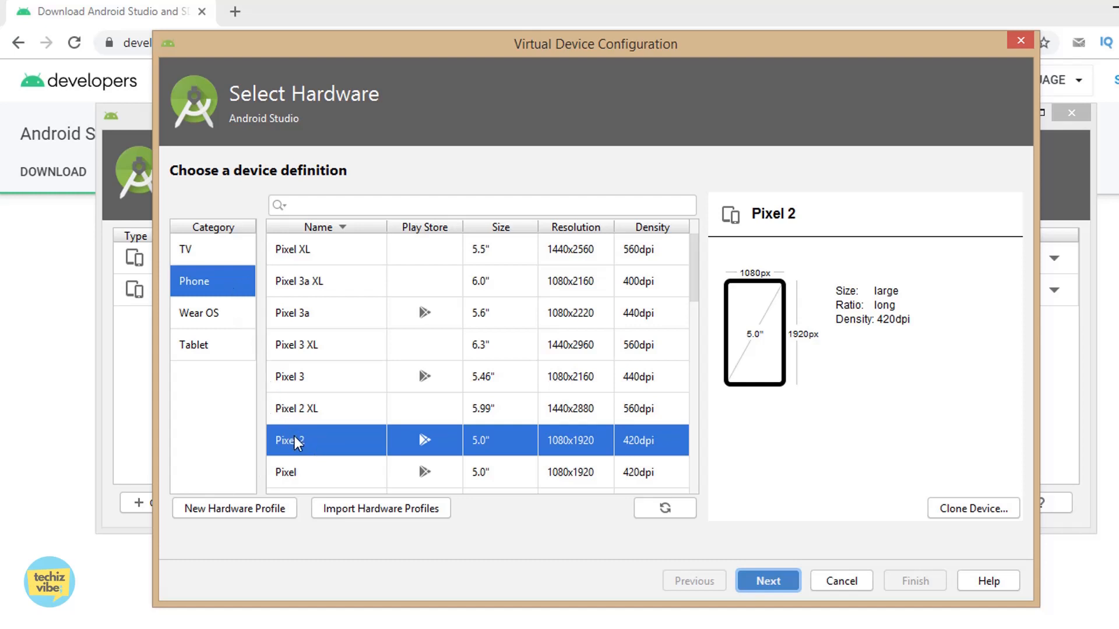
left_click(324, 440)
left_click(764, 579)
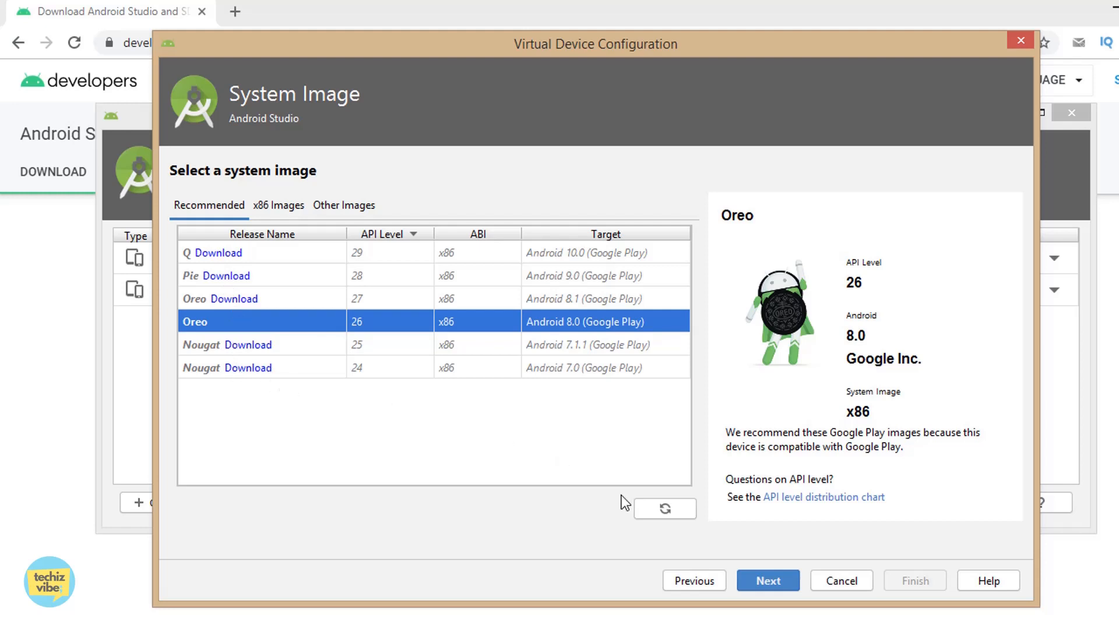
Step: Finish the Pixel 2 virtual device with the Oreo API 26 x86 system image and launch it in the emulator
left_click(764, 581)
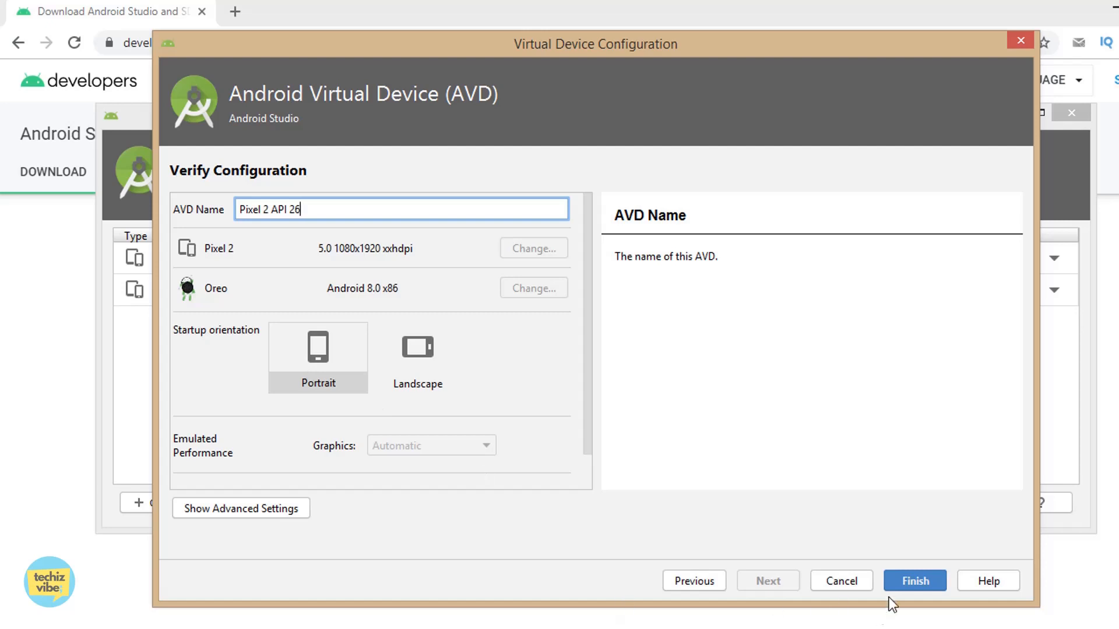
left_click(897, 580)
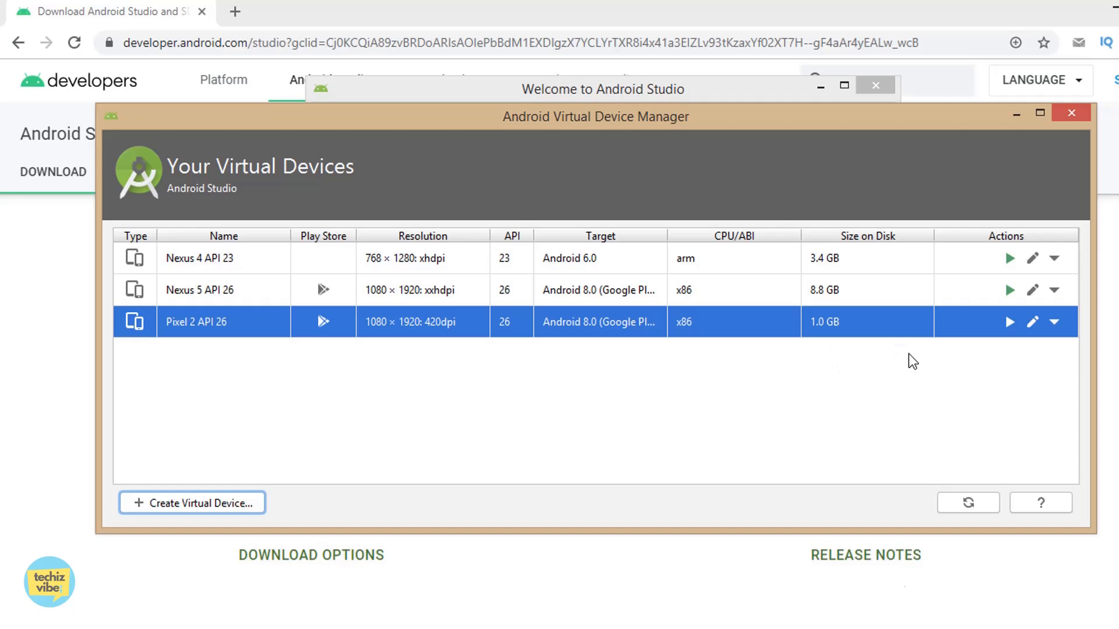
left_click(1010, 322)
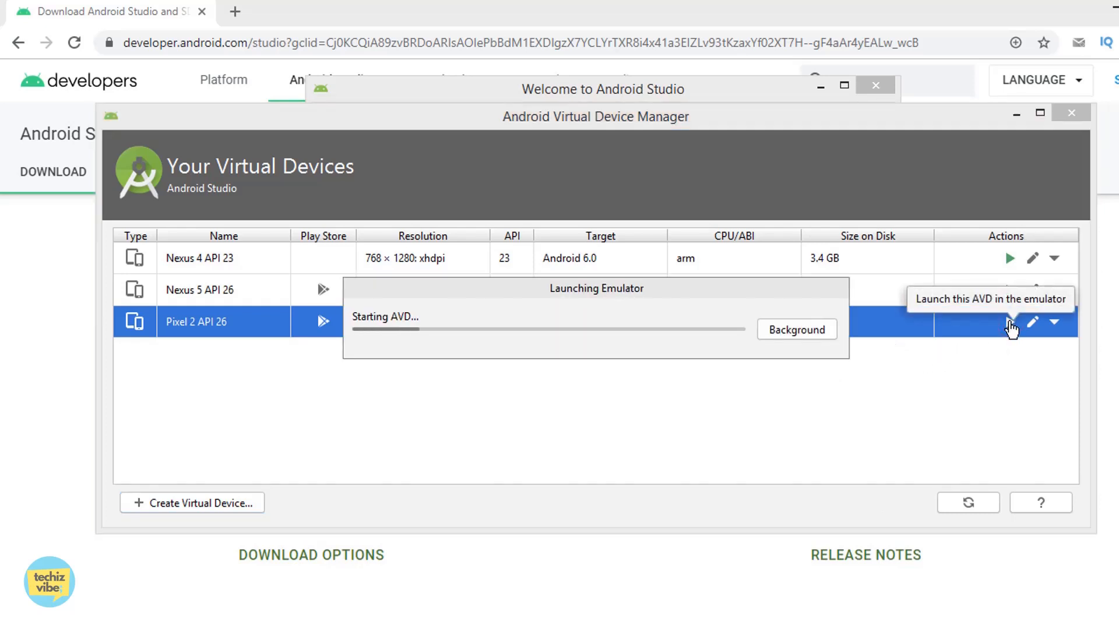